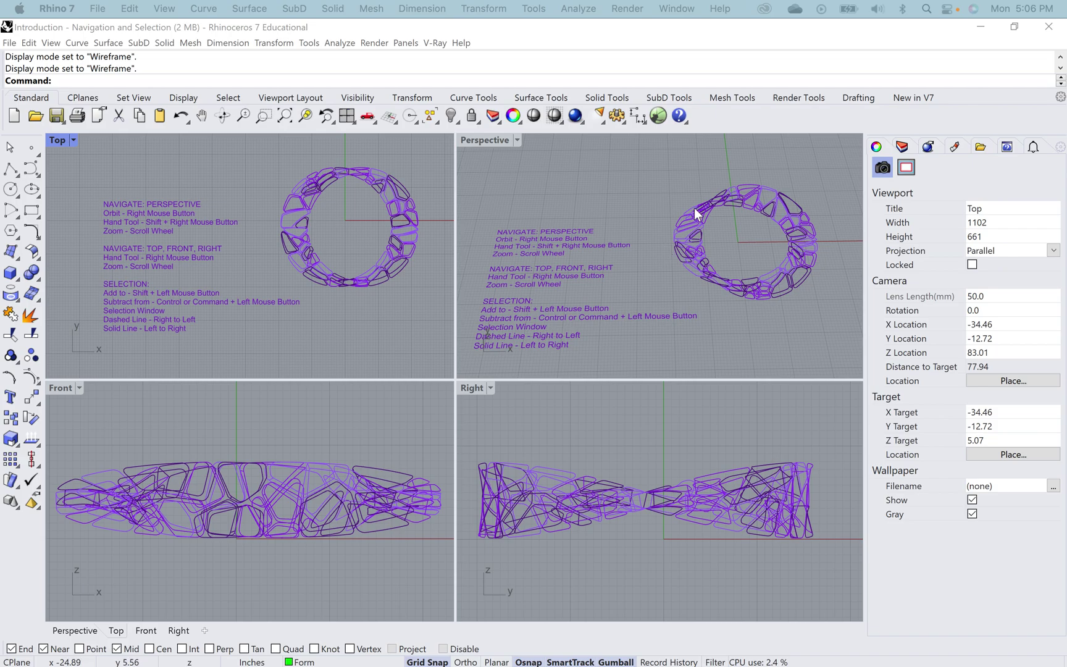
Maximize the Perspective viewport from the four-view layout
double_click(476, 141)
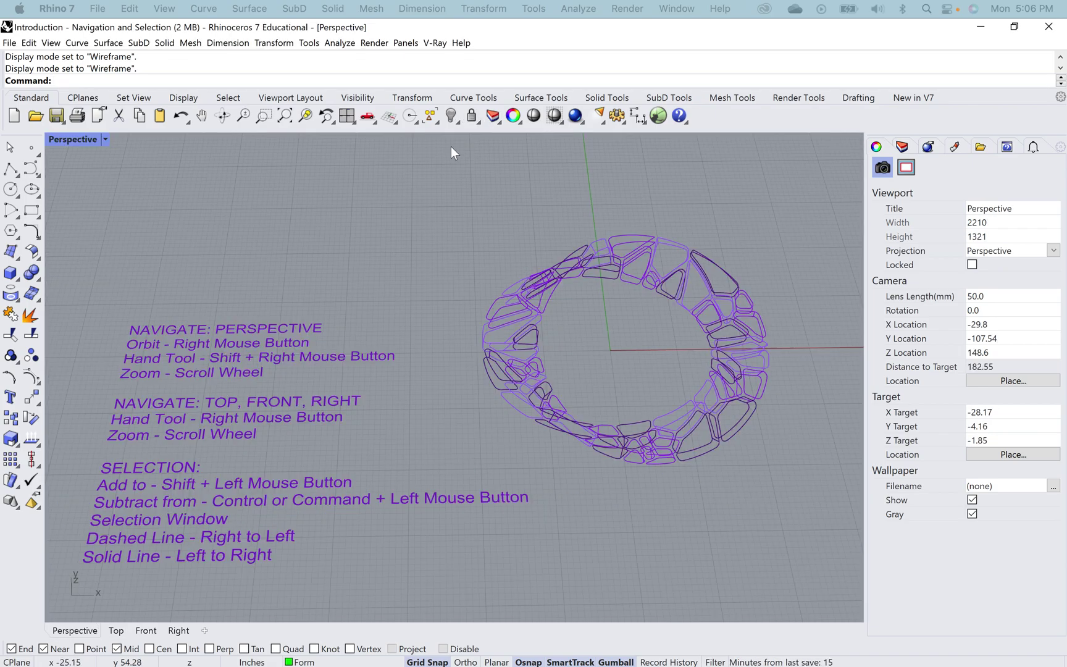
right_drag(436, 260, 441, 260)
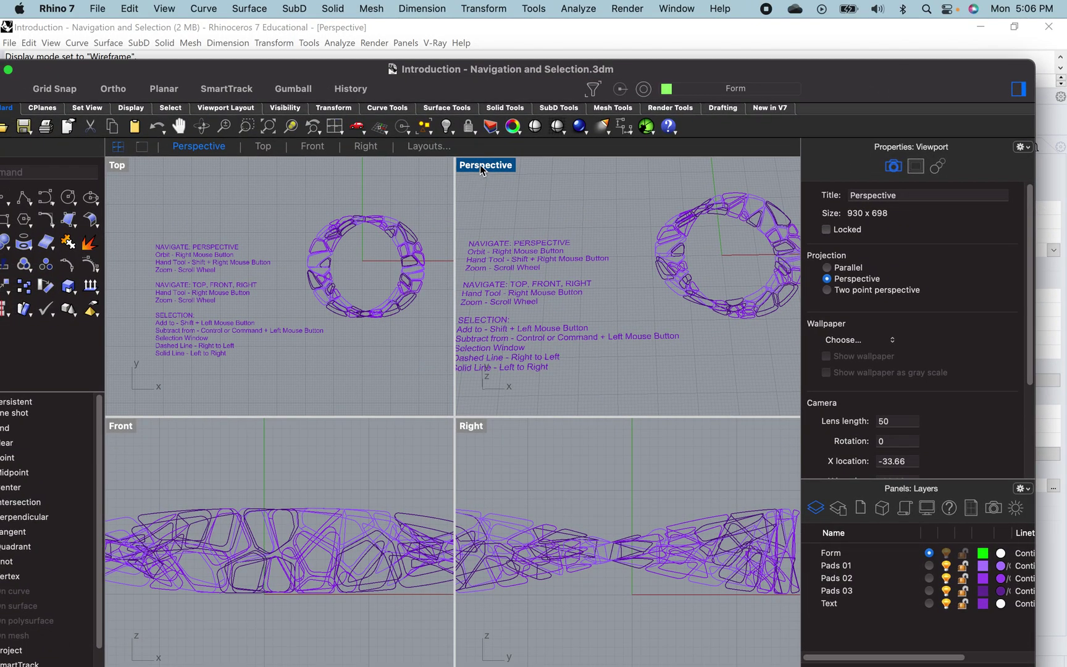
Switch to Rhino 7 for Mac and toggle the Perspective viewport between maximized and the four-view layout, leaving it maximized
double_click(481, 166)
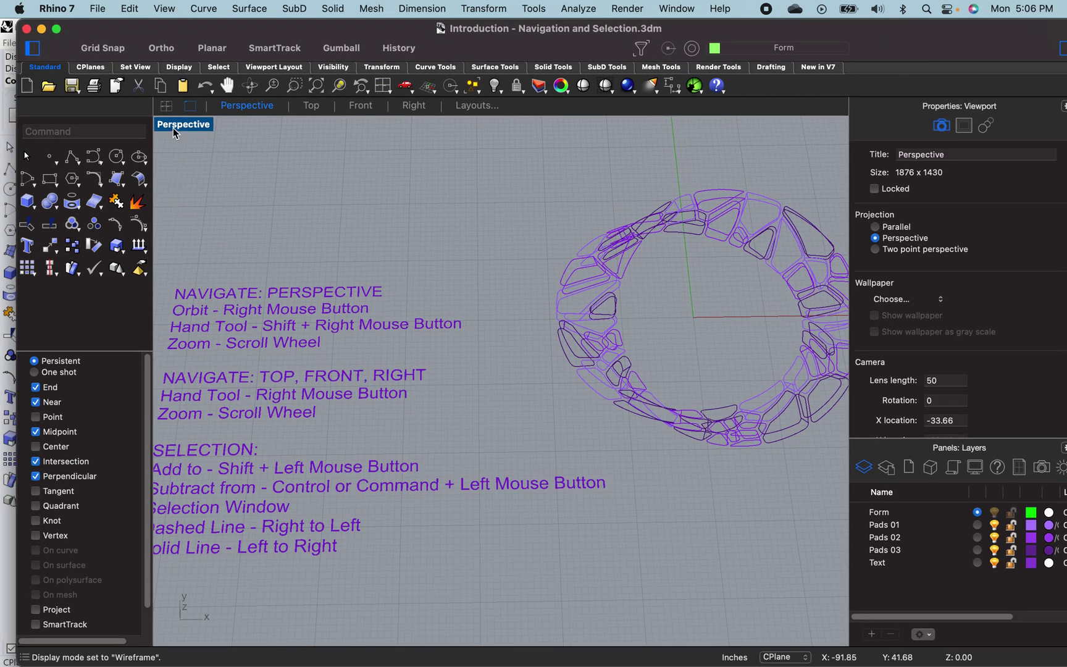
double_click(179, 125)
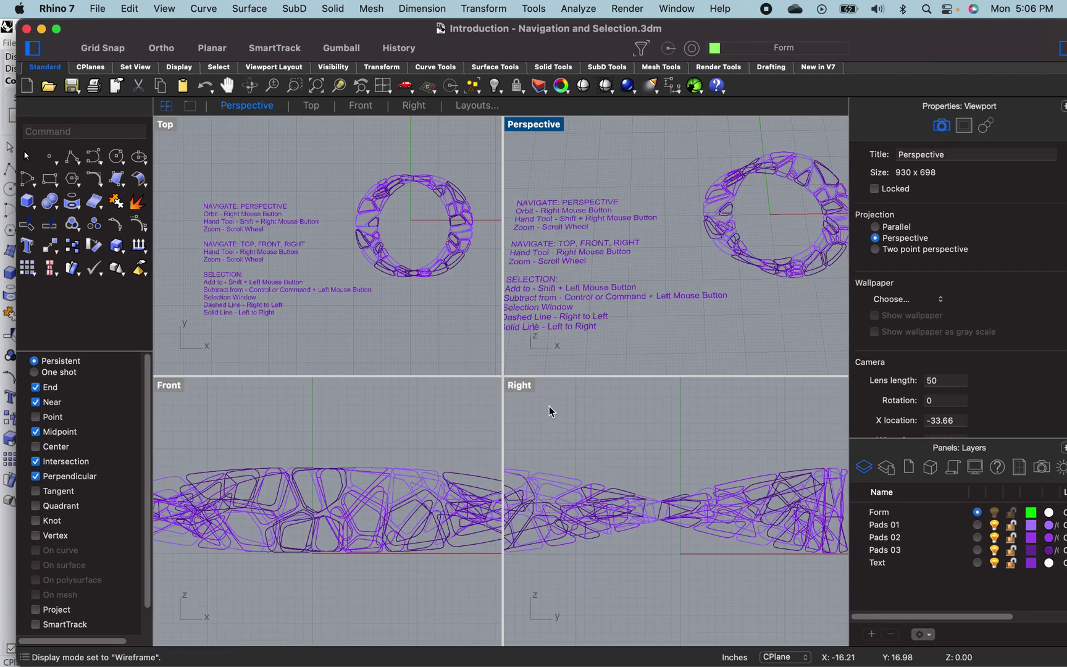
double_click(533, 126)
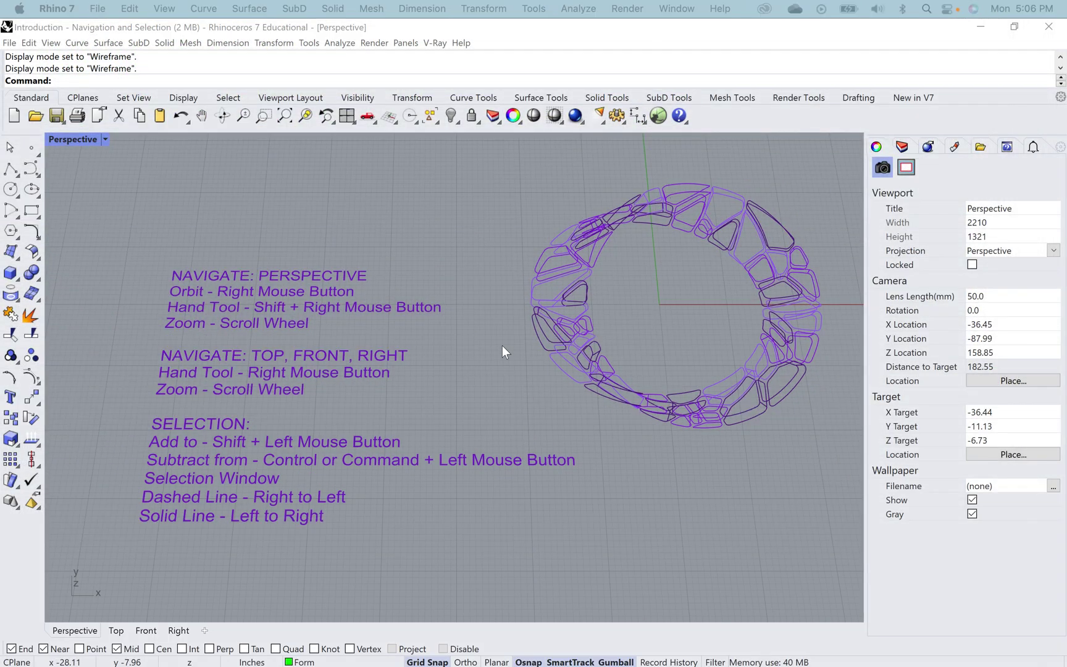
Switch back to Rhino 7 for Windows and set the Perspective viewport's display mode to Shaded
right_drag(503, 368, 500, 376)
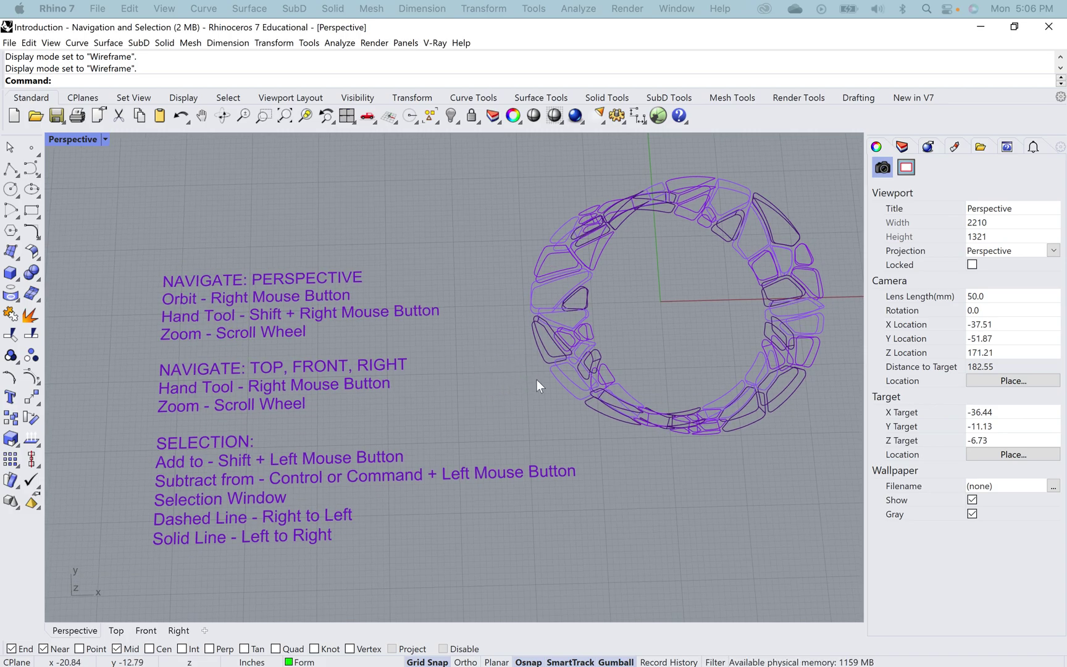
right_drag(710, 327, 709, 318)
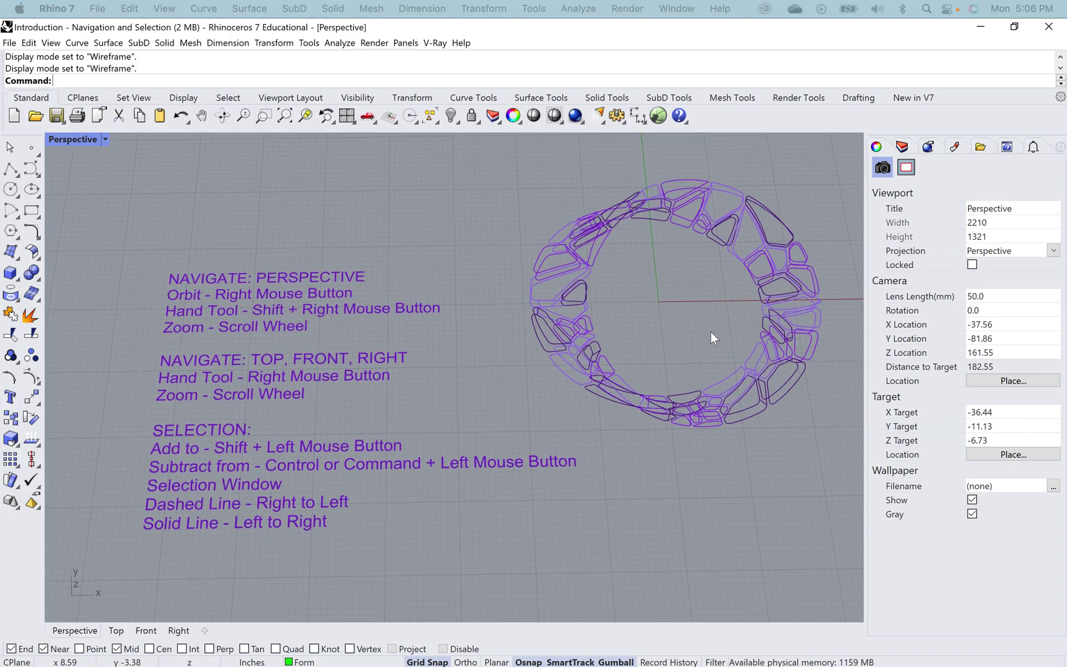
click(72, 141)
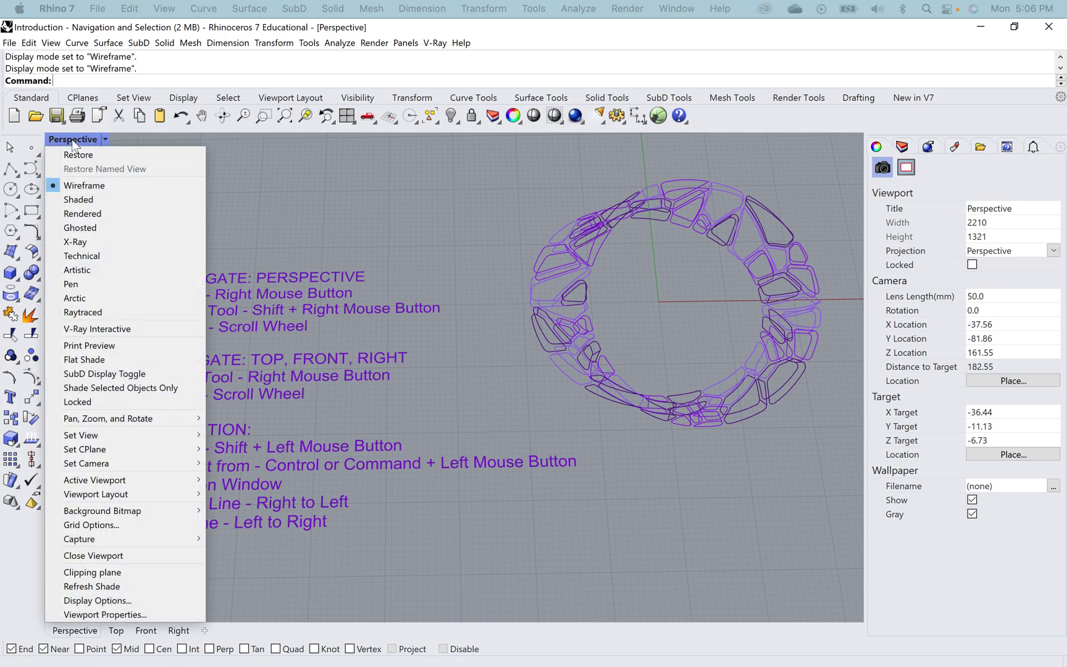
click(97, 200)
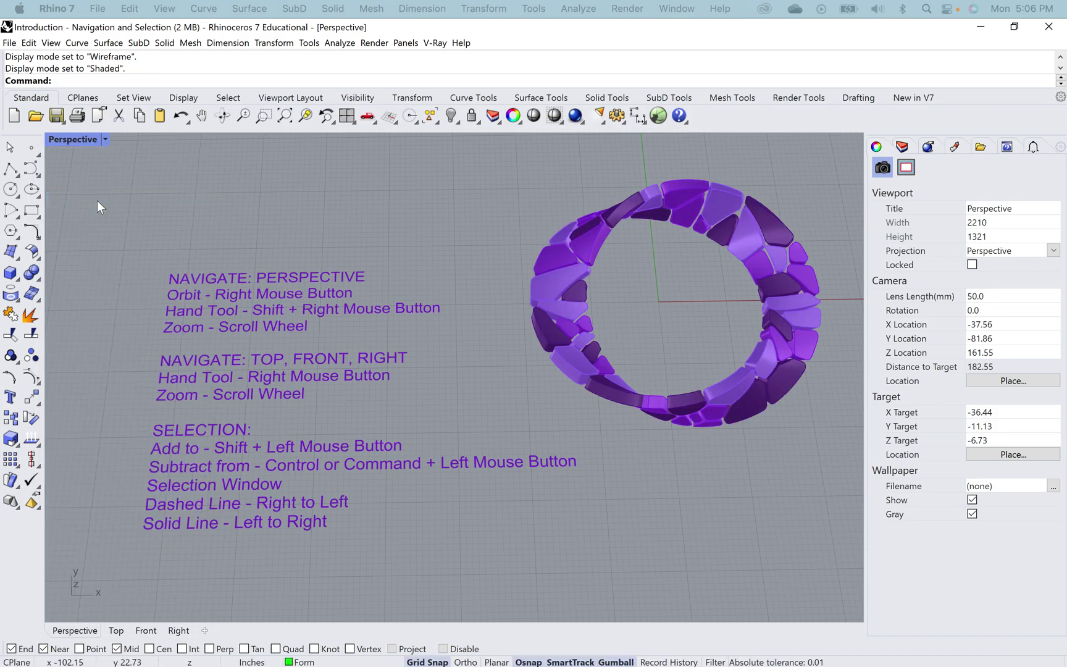
Preview the ring in the Rendered, Ghosted and X-Ray display modes and return the Perspective viewport to Shaded
click(73, 141)
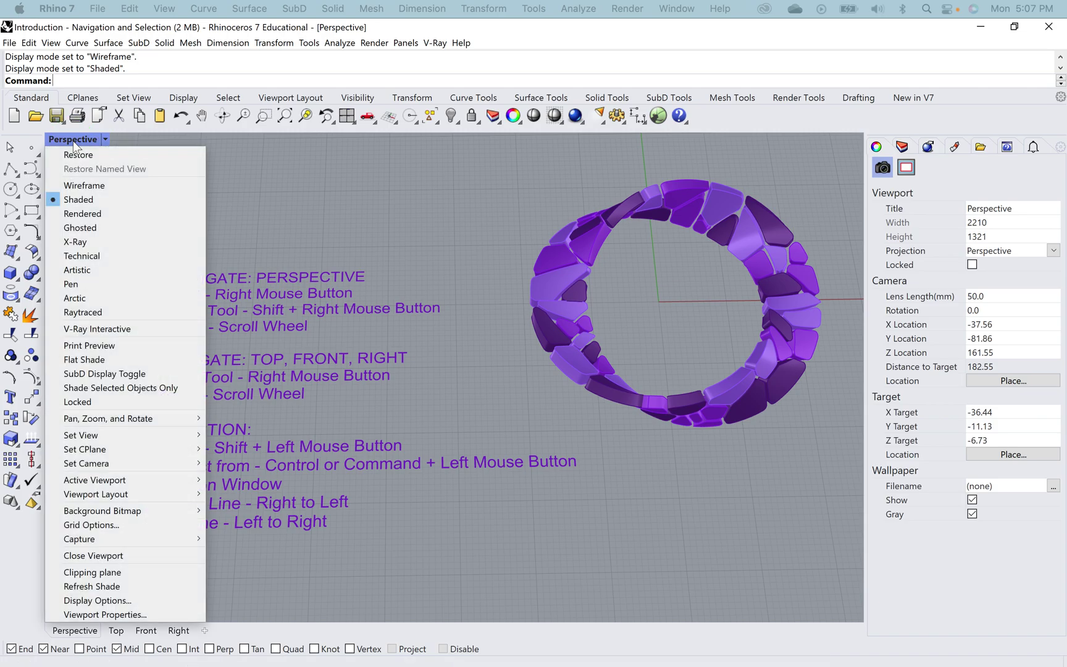
click(110, 212)
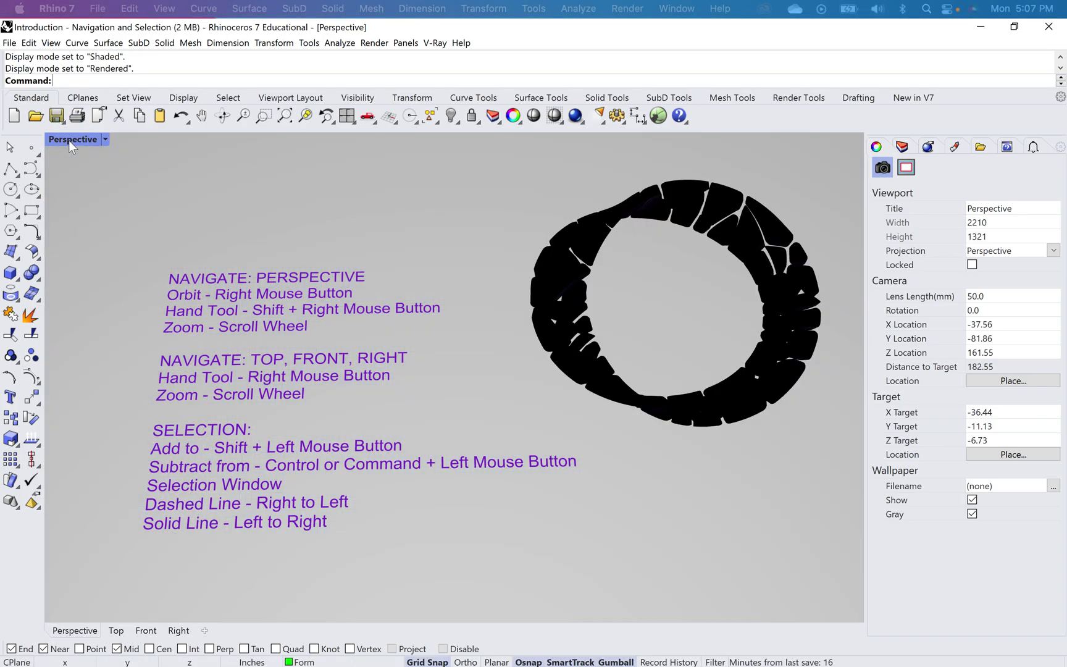
click(68, 140)
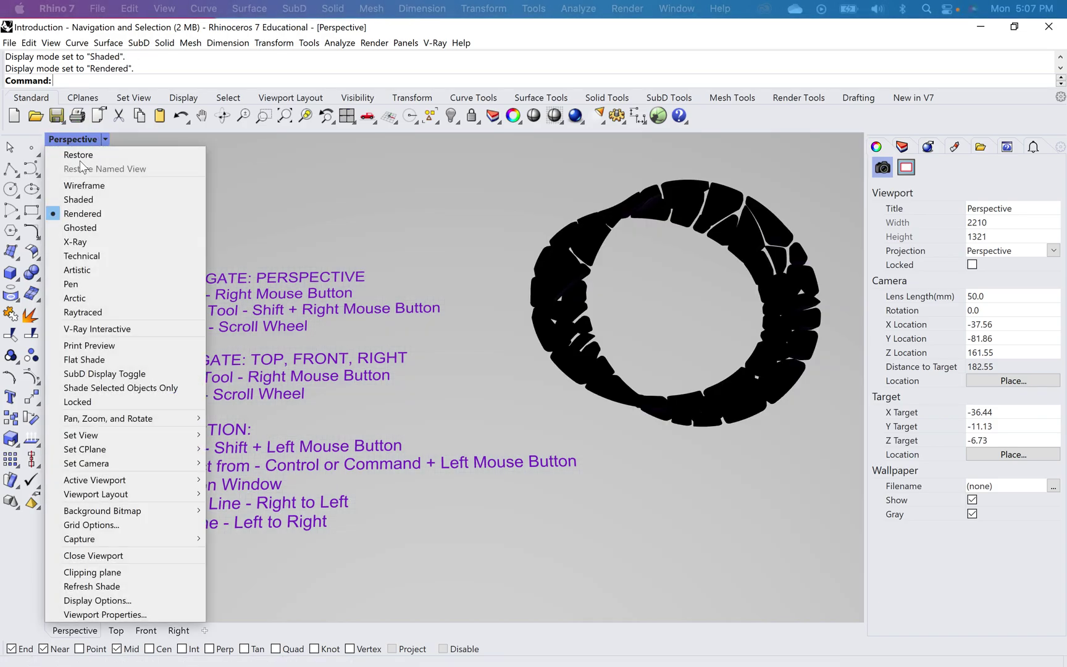
click(107, 228)
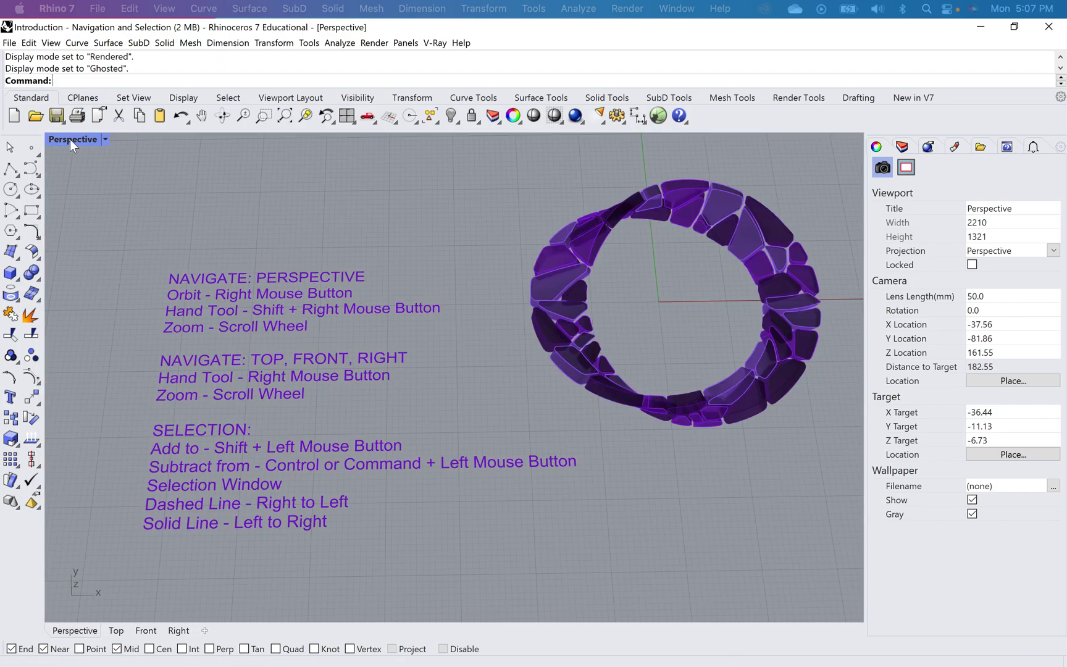
click(70, 139)
click(100, 240)
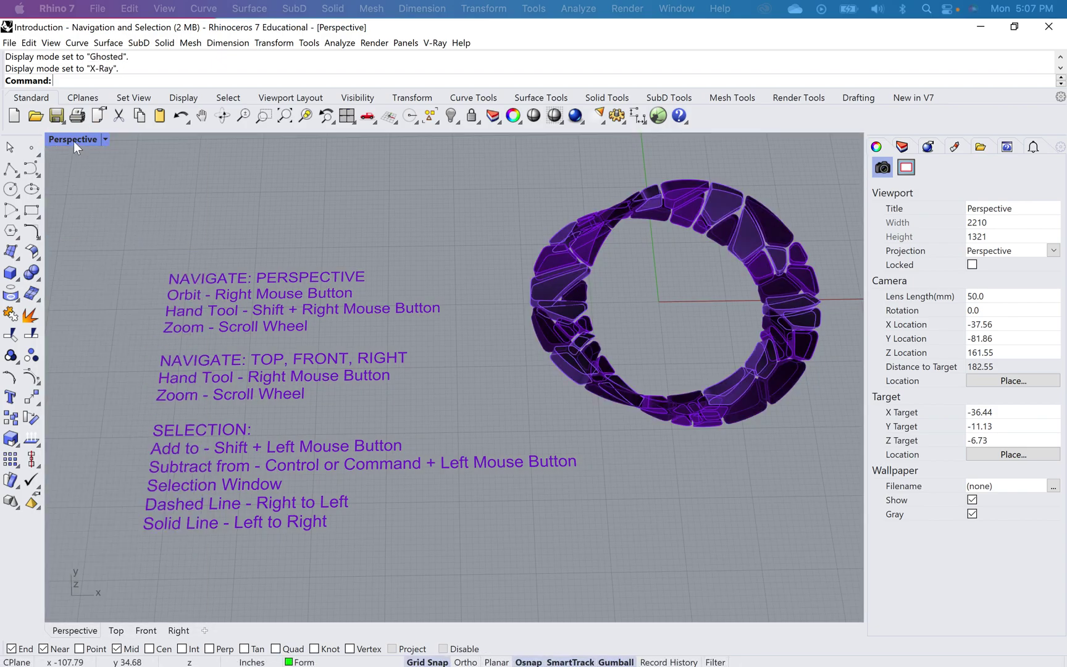
click(74, 140)
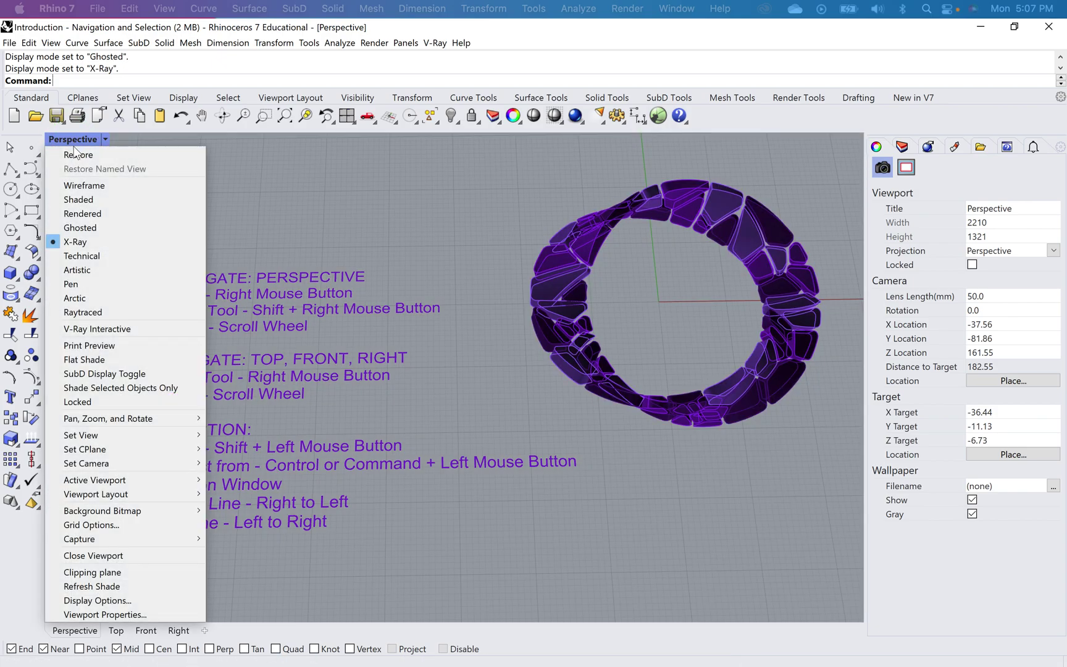
click(99, 198)
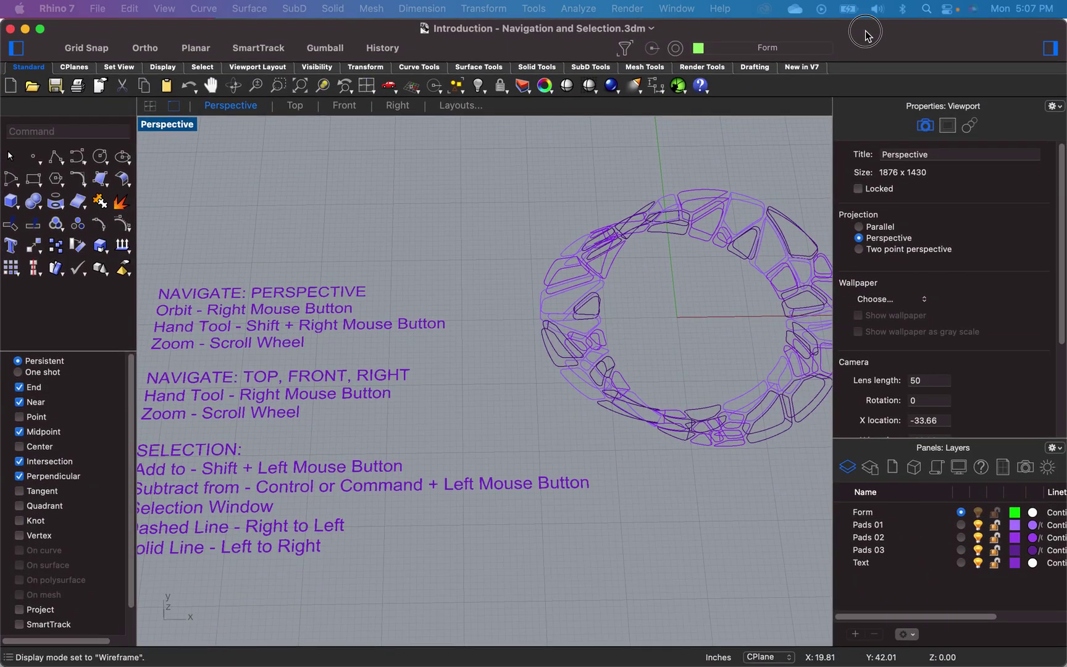
Switch to Rhino 7 for Mac, try the Shaded and Rendered display modes in the Perspective viewport and finish in Shaded
click(177, 129)
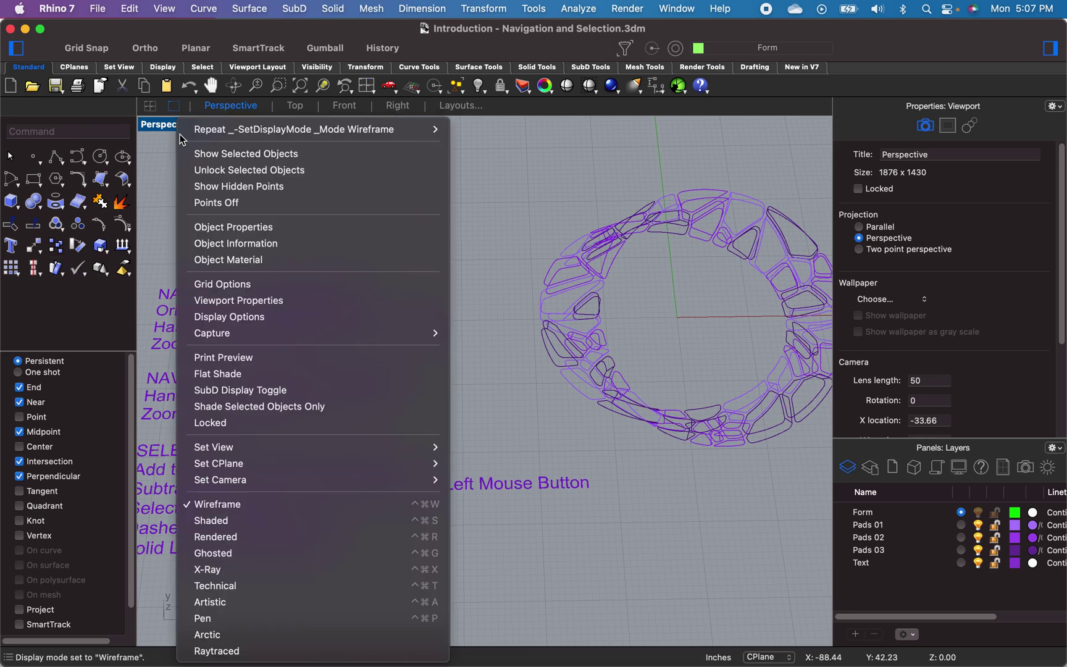
click(263, 521)
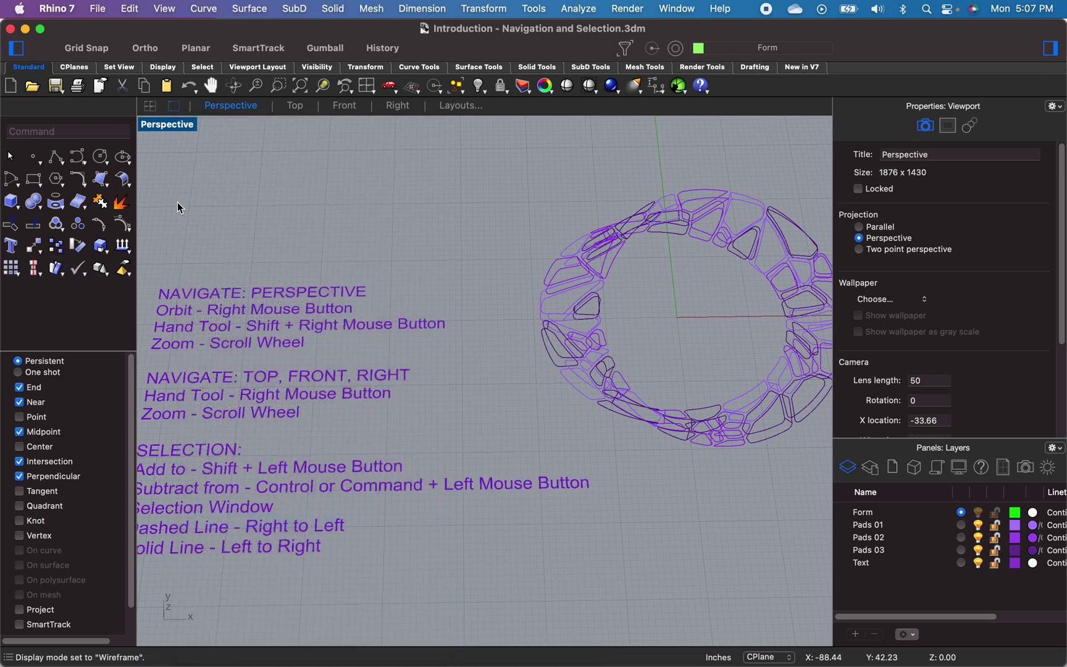
click(160, 125)
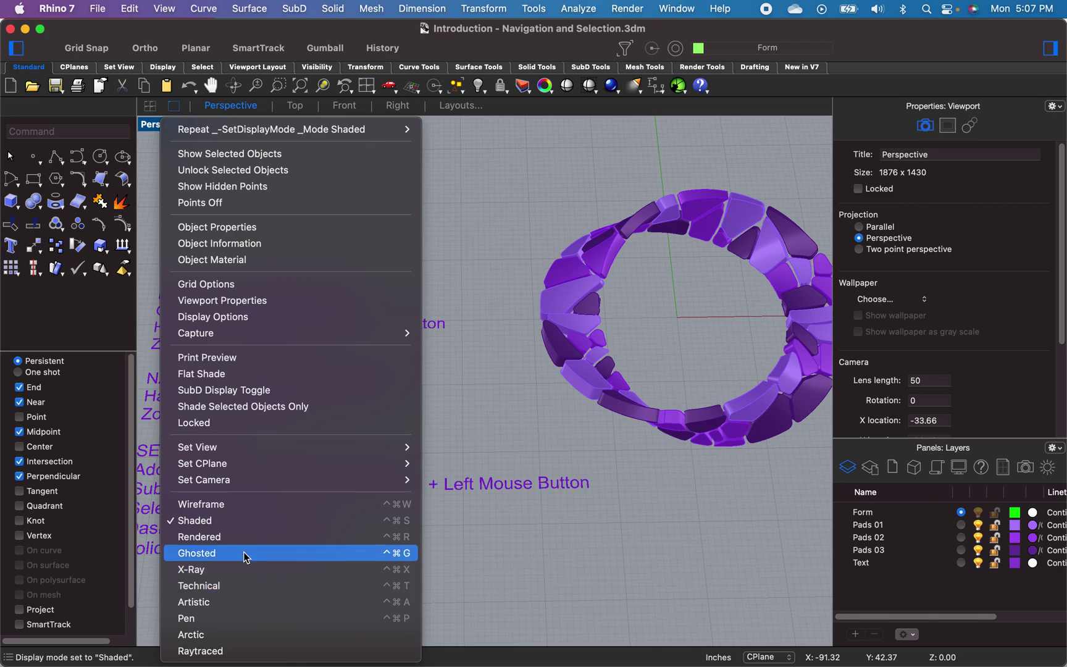
key(Escape)
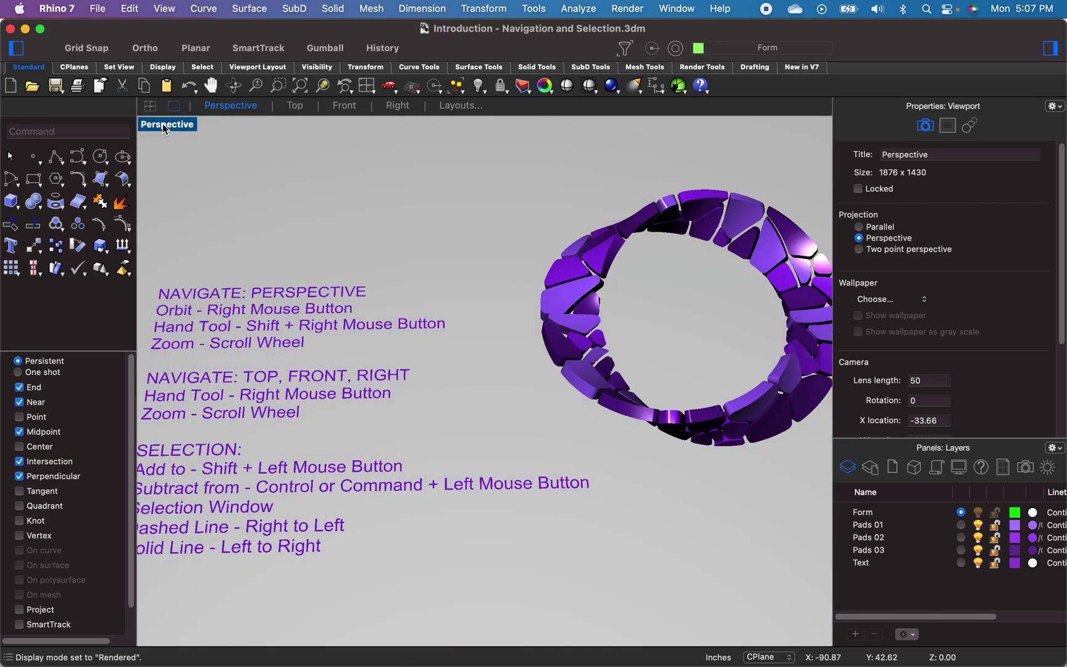
click(164, 126)
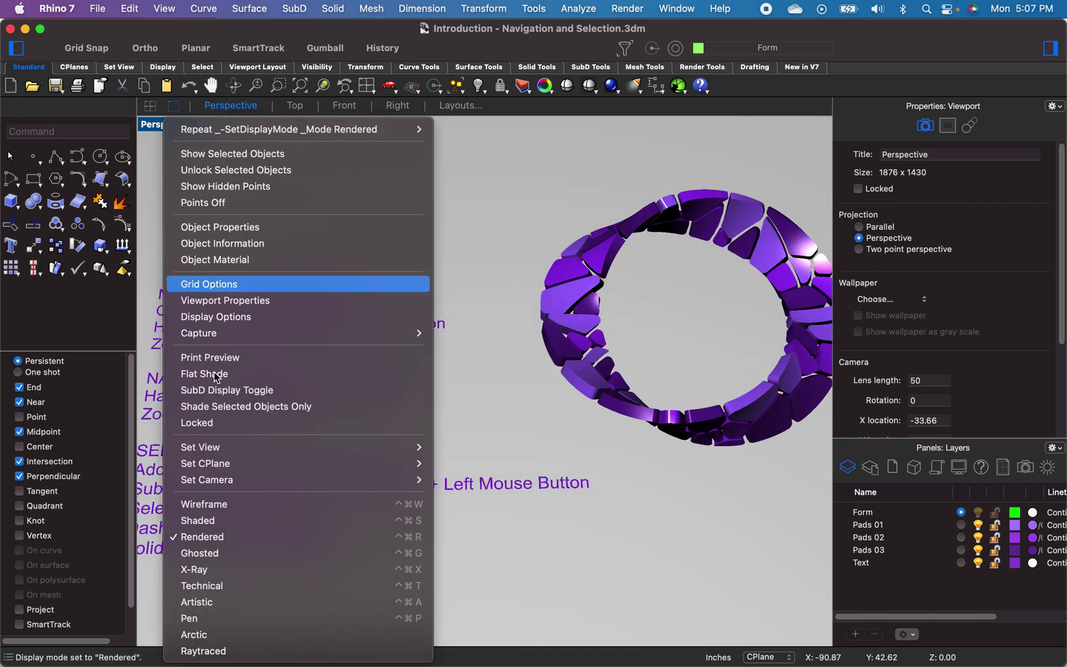
click(250, 521)
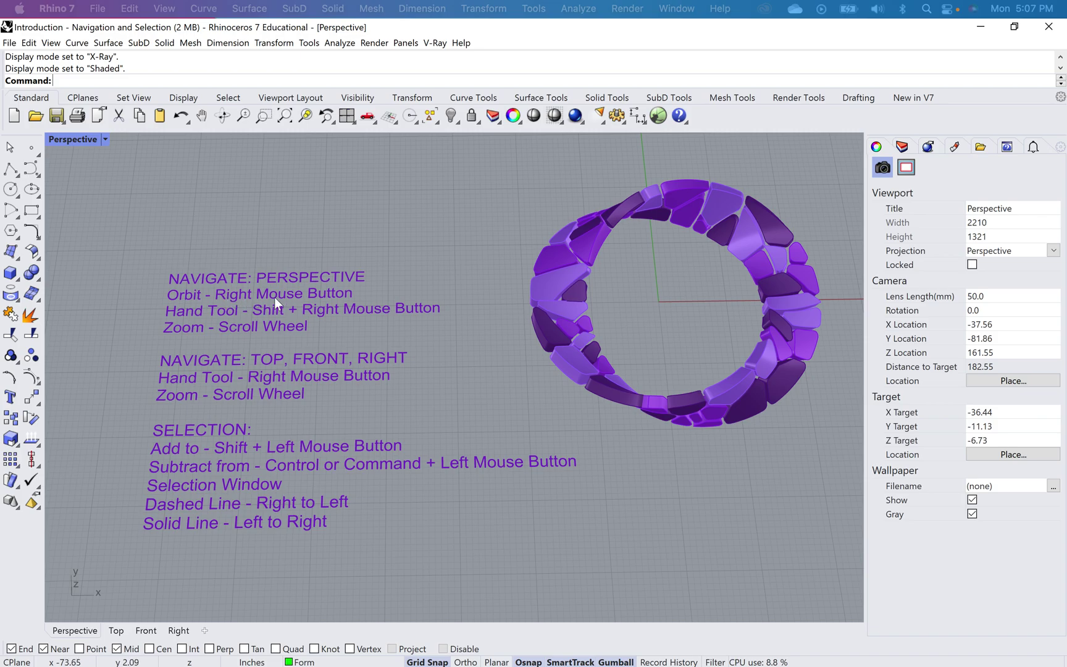
Switch back to Rhino 7 for Windows and orbit the Perspective view, both directly and with the Rotate View tool
mouse_move(481, 407)
right_down()
mouse_move(474, 316)
mouse_move(392, 331)
mouse_move(331, 282)
mouse_move(317, 305)
mouse_move(317, 362)
mouse_move(324, 333)
mouse_move(403, 341)
mouse_move(438, 379)
mouse_move(458, 425)
mouse_move(517, 409)
mouse_move(554, 350)
mouse_move(543, 322)
mouse_move(505, 307)
mouse_move(478, 329)
mouse_move(483, 400)
right_up()
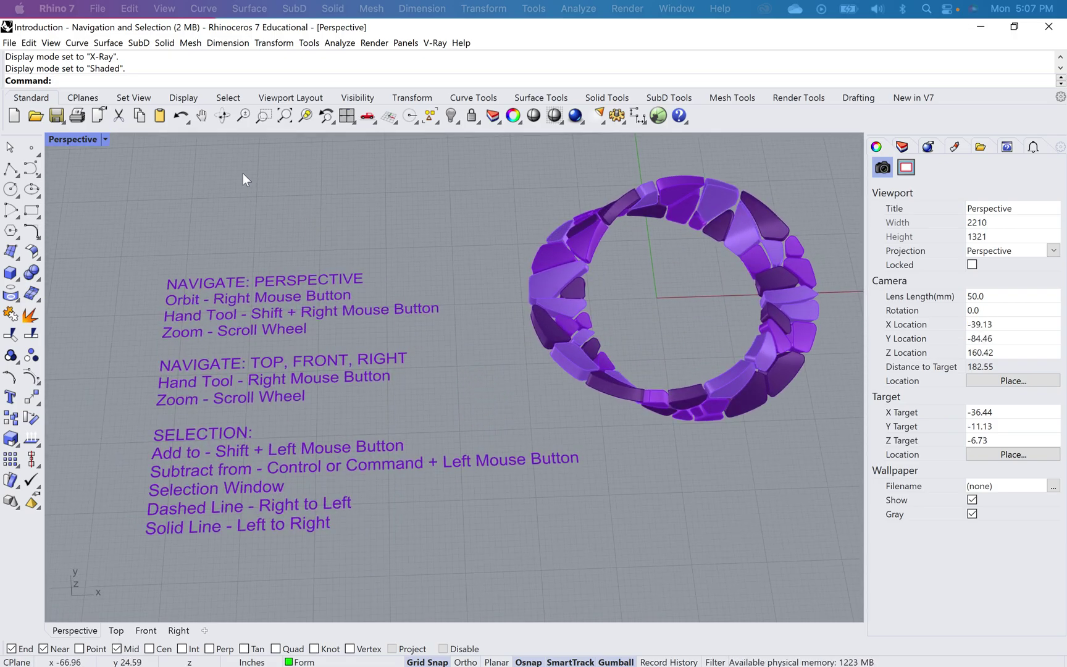
click(223, 119)
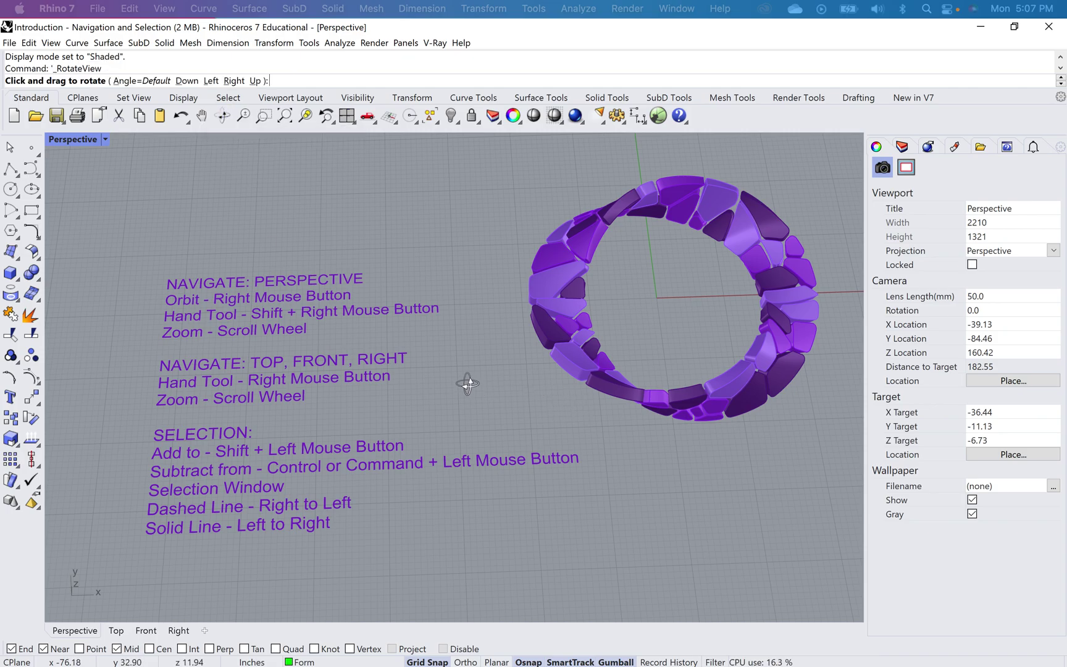
drag(476, 389, 244, 325)
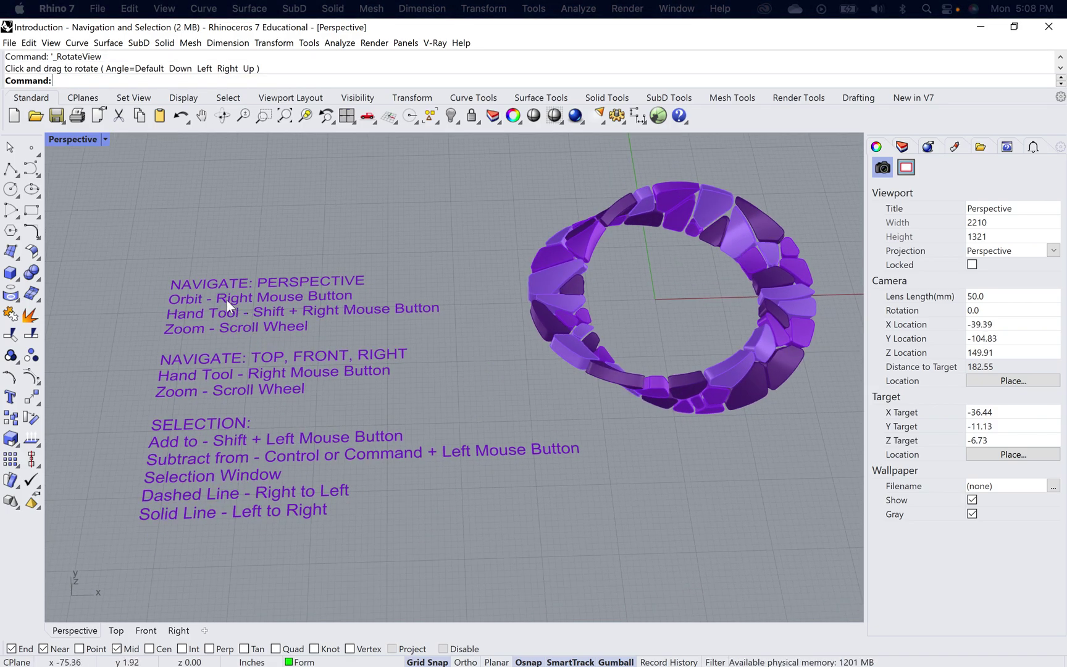
mouse_move(467, 372)
mouse_down()
mouse_move(452, 358)
mouse_move(468, 394)
mouse_up()
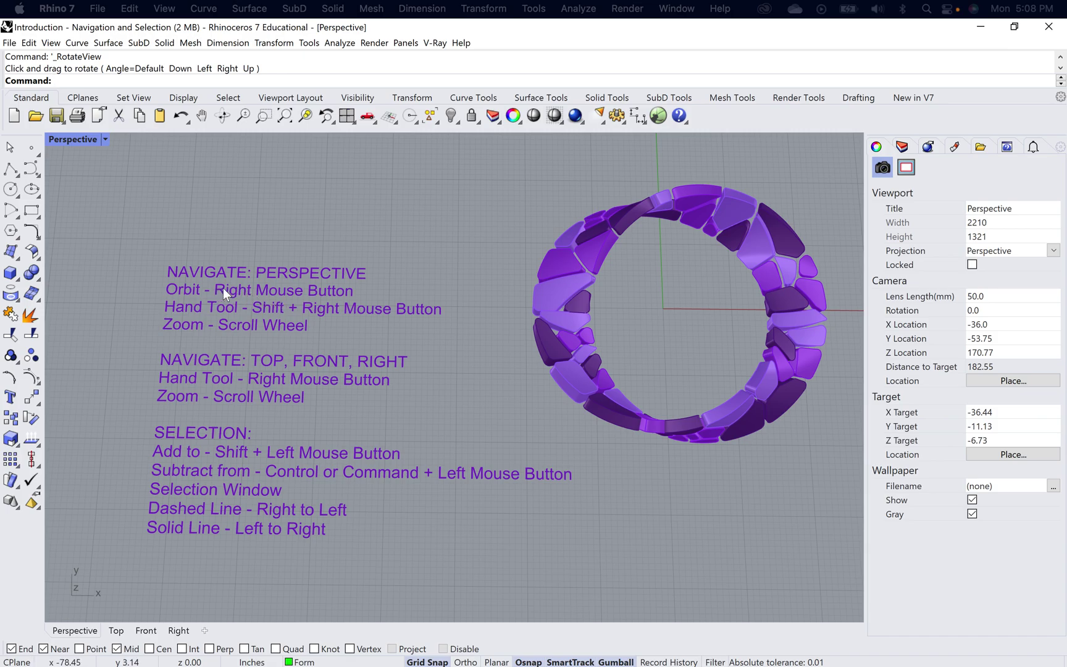
Pan the Perspective view around the ring and the notes, both directly and with the Pan tool
shift+right_drag(469, 396, 467, 409)
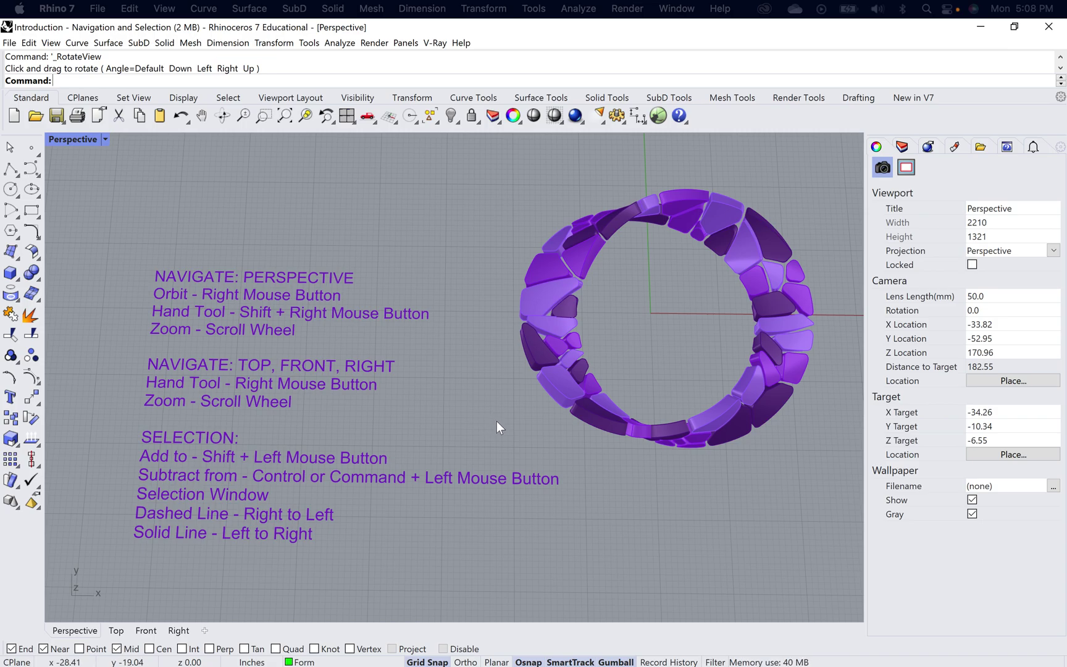
shift+right_drag(491, 433, 476, 444)
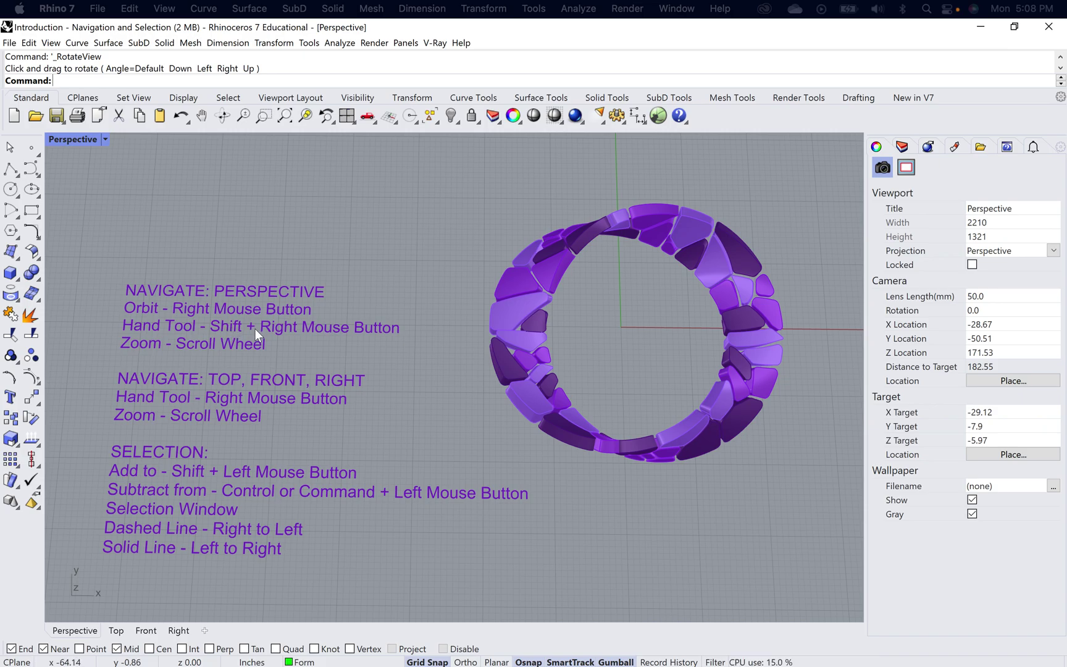
shift+right_drag(455, 451, 424, 396)
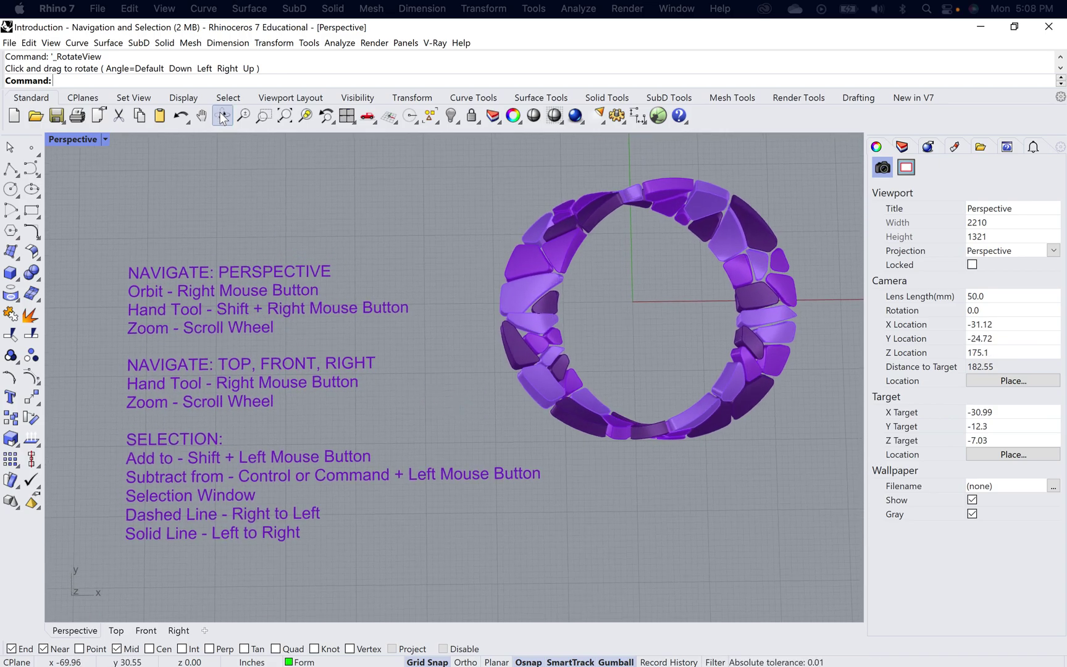
click(201, 115)
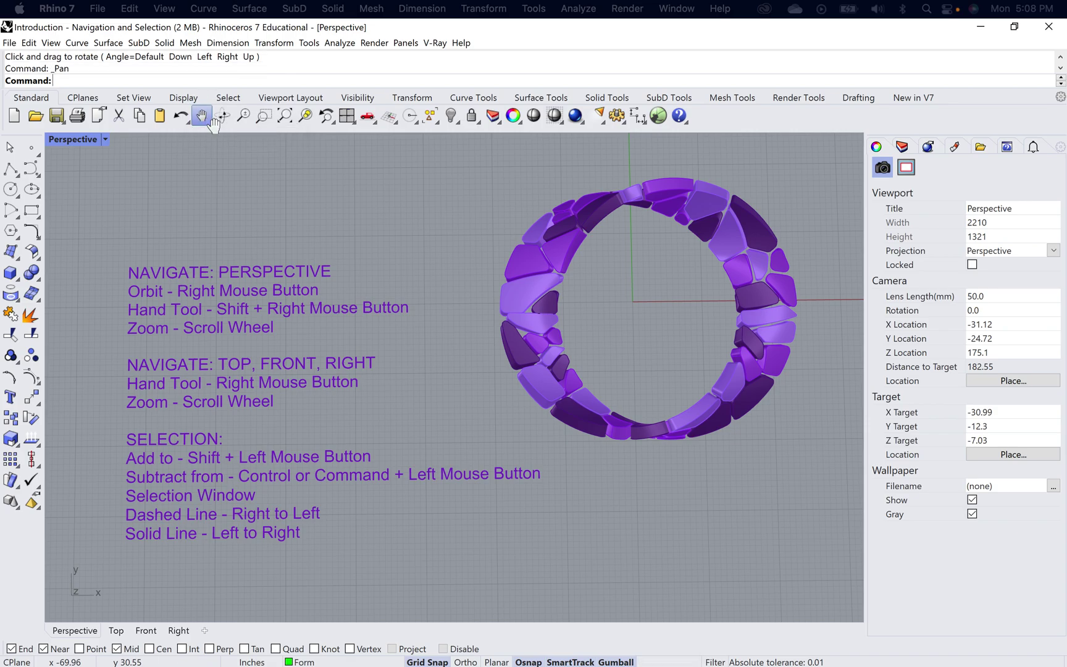
drag(429, 401, 432, 368)
key(Return)
shift+right_drag(434, 344, 422, 398)
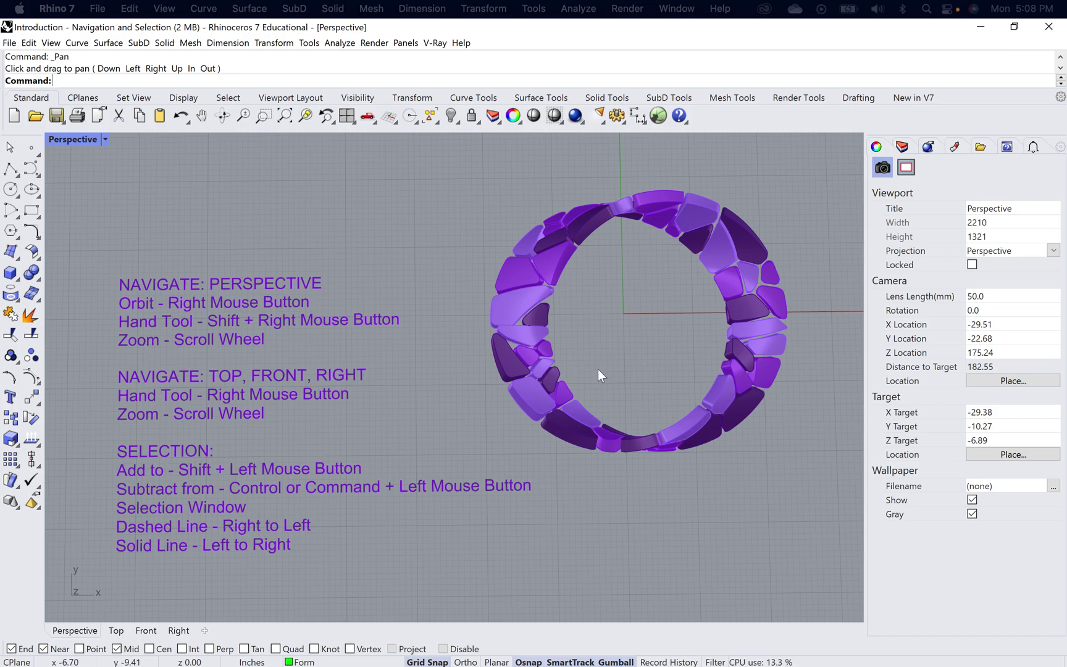
Zoom in and out on the ring in the Perspective view, then zoom out with Zoom Dynamic until all the notes fit
scroll(657, 382, down, 2)
scroll(679, 333, down, 3)
scroll(680, 332, up, 10)
scroll(681, 331, down, 5)
scroll(680, 336, down, 4)
scroll(674, 338, up, 8)
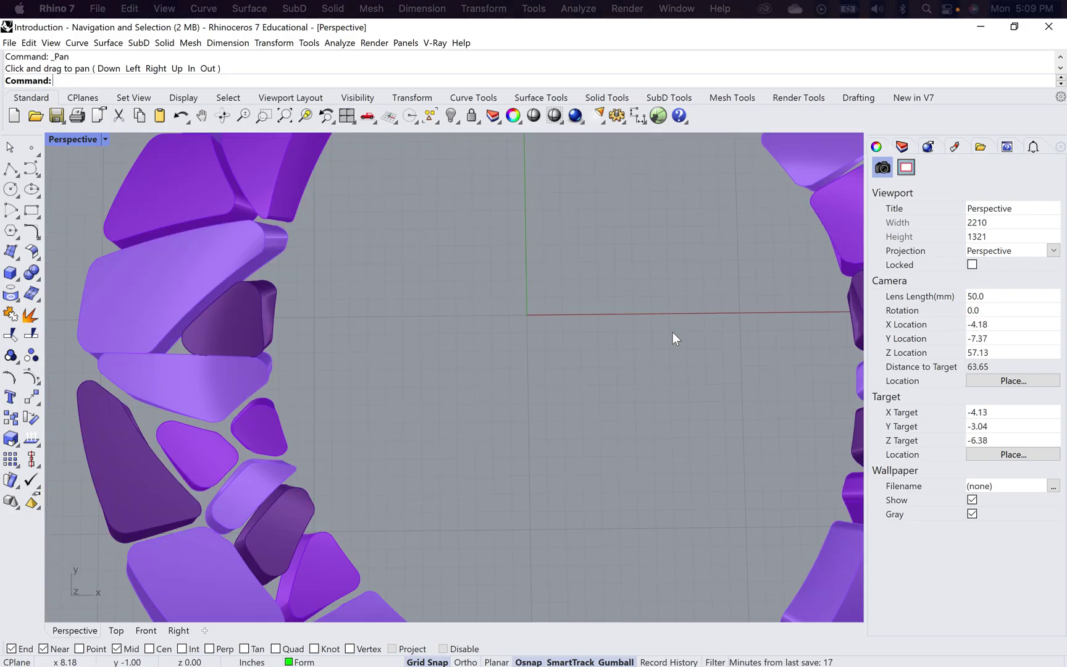
scroll(672, 333, down, 4)
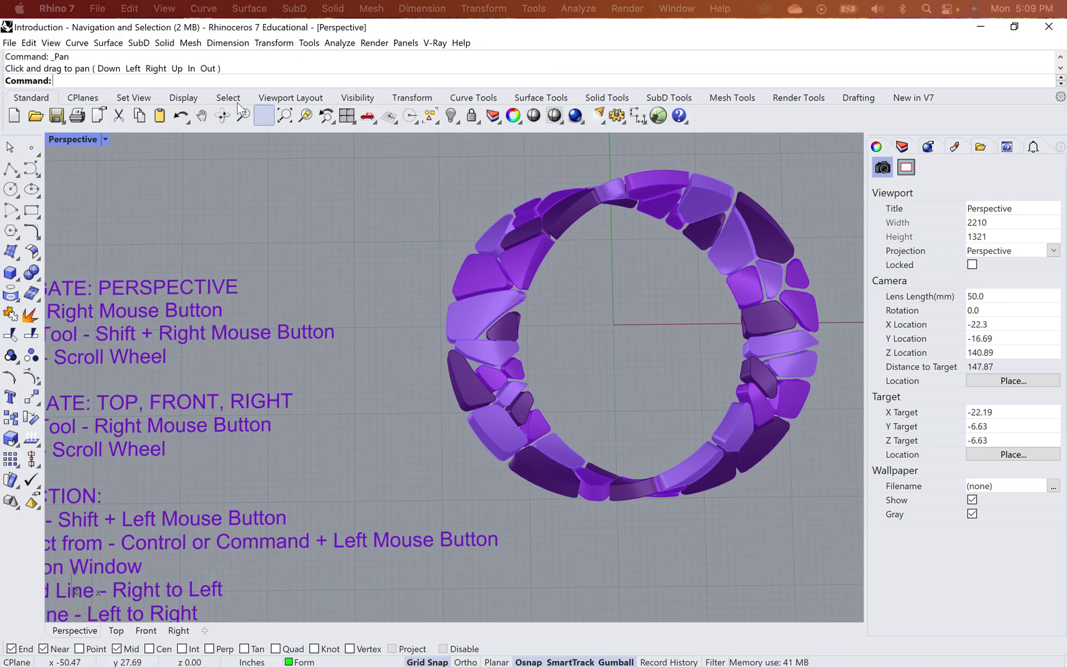
click(244, 116)
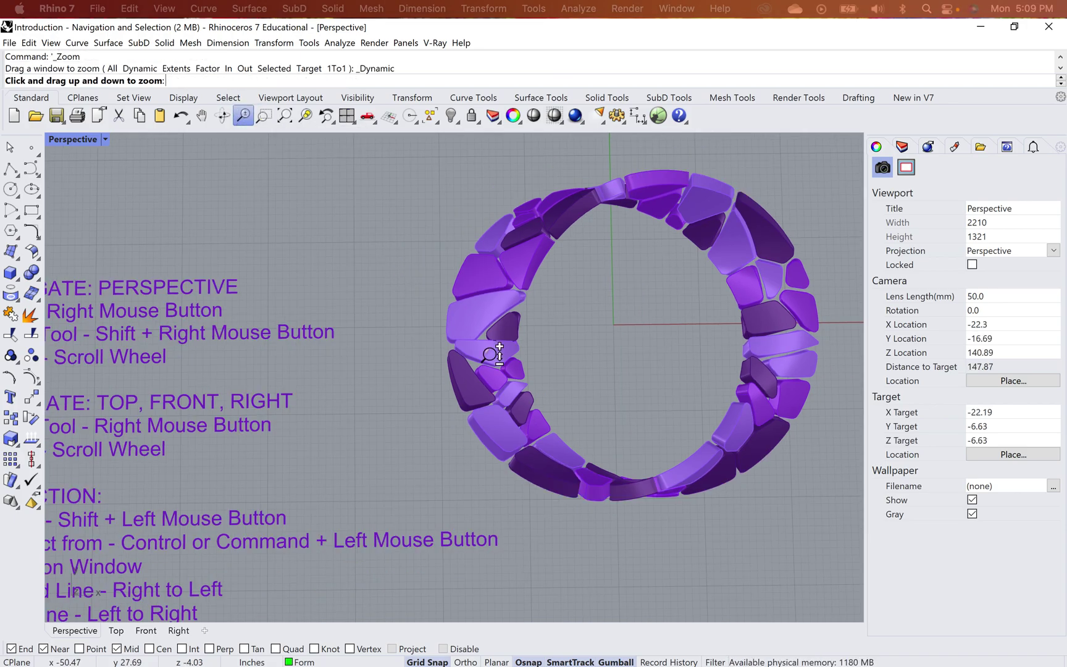
mouse_move(584, 357)
mouse_down()
mouse_move(578, 341)
mouse_move(592, 369)
mouse_up()
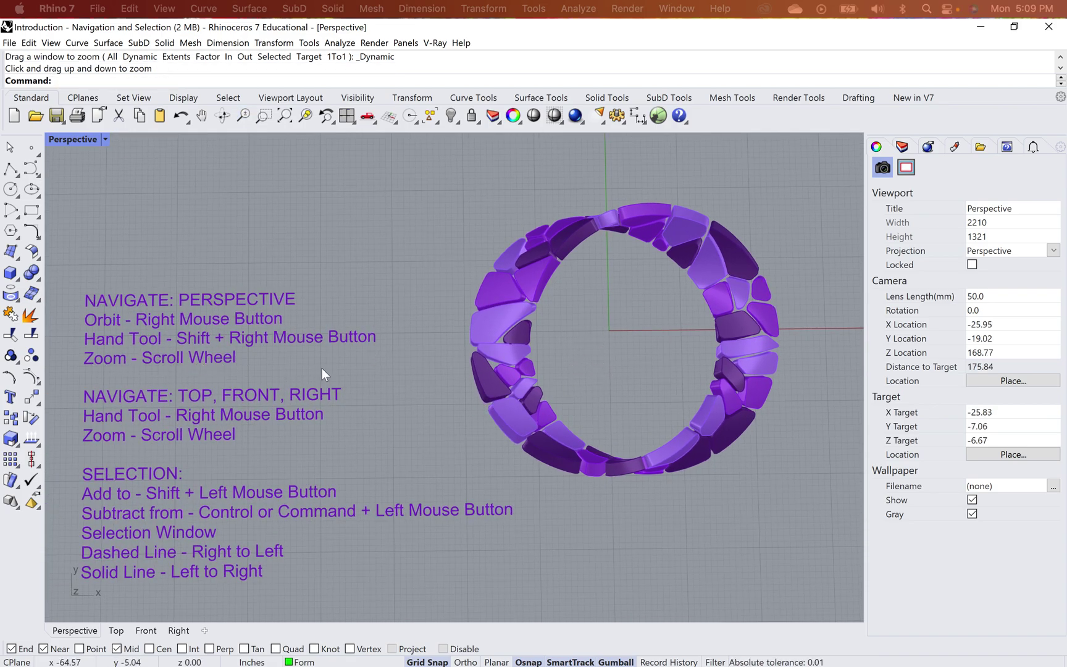
Pan and zoom the Perspective view around the ring and notes, finishing closer in on the notes
shift+right_drag(410, 424, 435, 401)
shift+right_drag(463, 407, 463, 398)
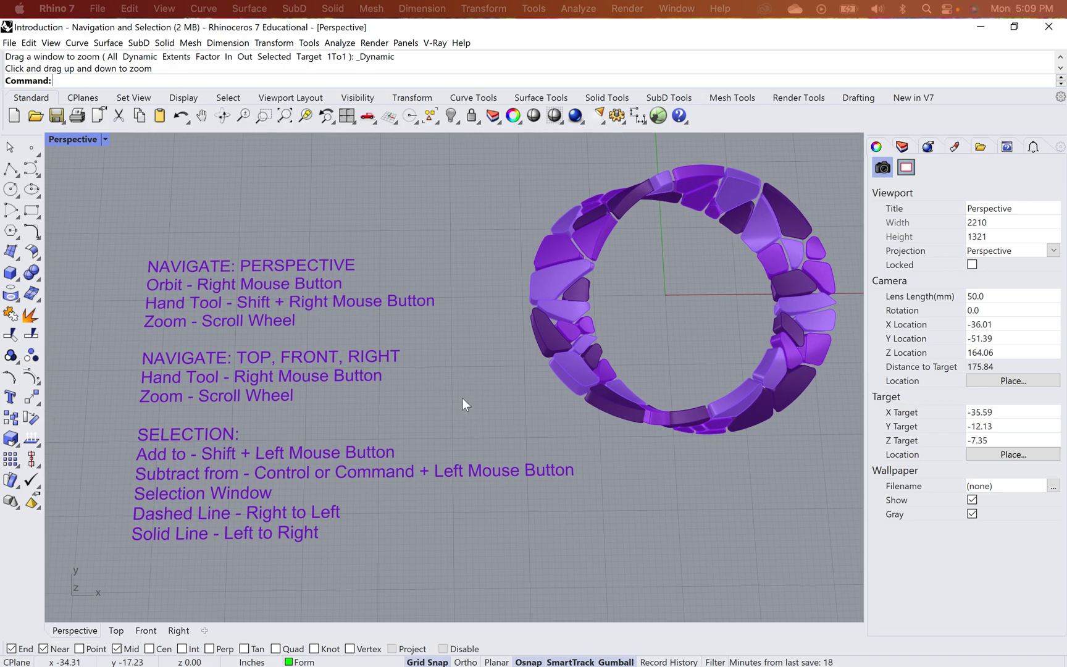
shift+right_drag(309, 417, 295, 370)
scroll(293, 362, down, 2)
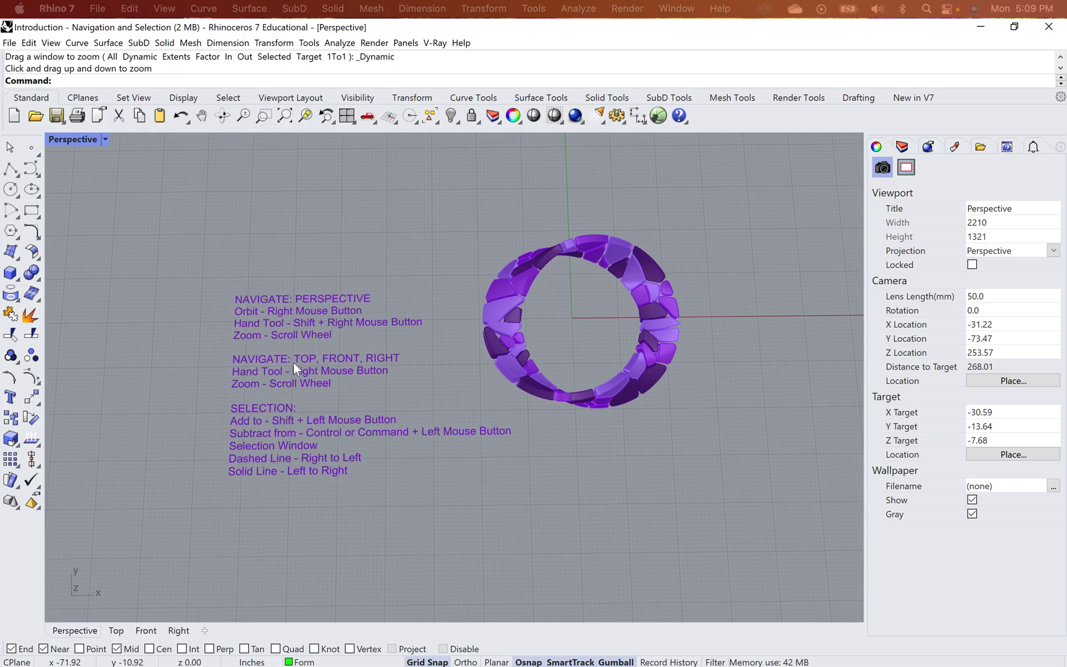
scroll(293, 363, up, 3)
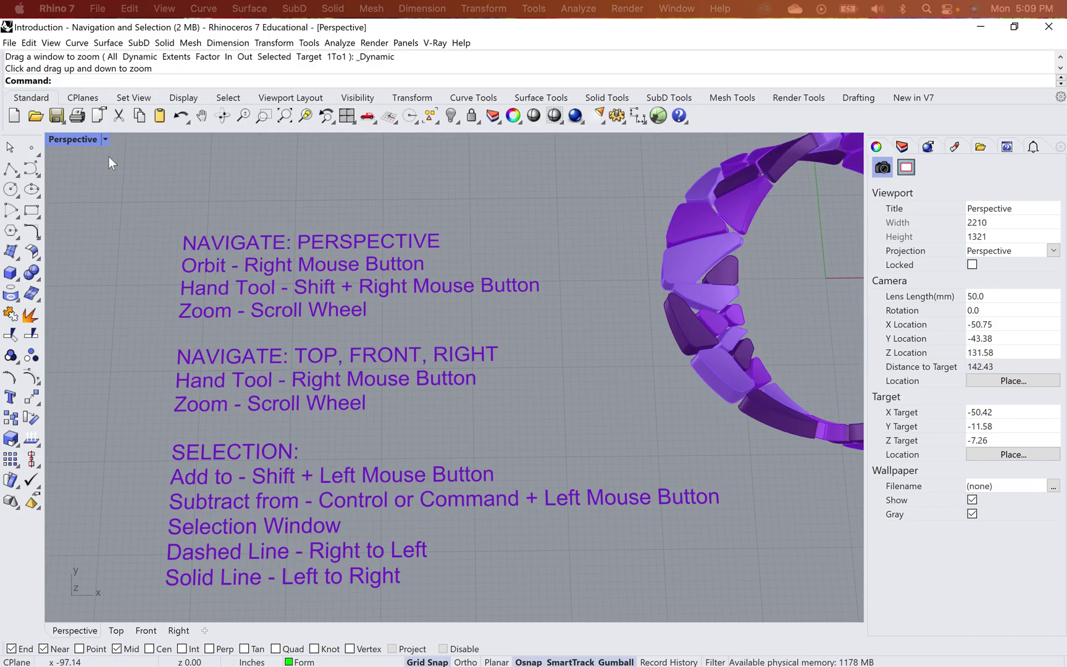
Return to the four-viewport layout, maximize the Top viewport and set its display mode to Shaded
double_click(60, 139)
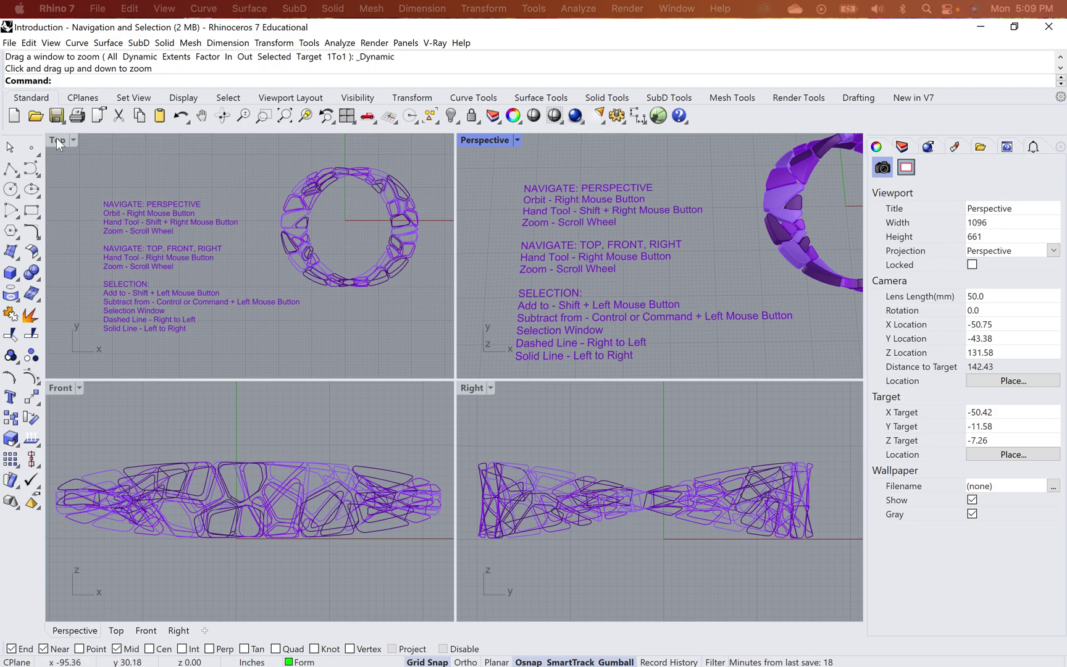
double_click(56, 140)
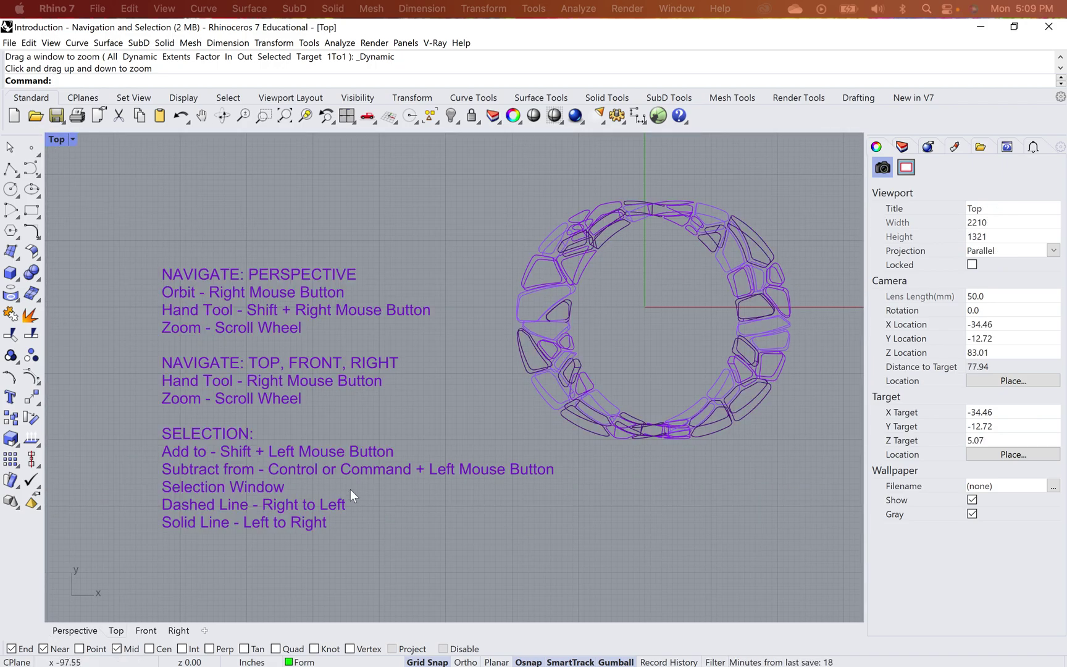
click(57, 140)
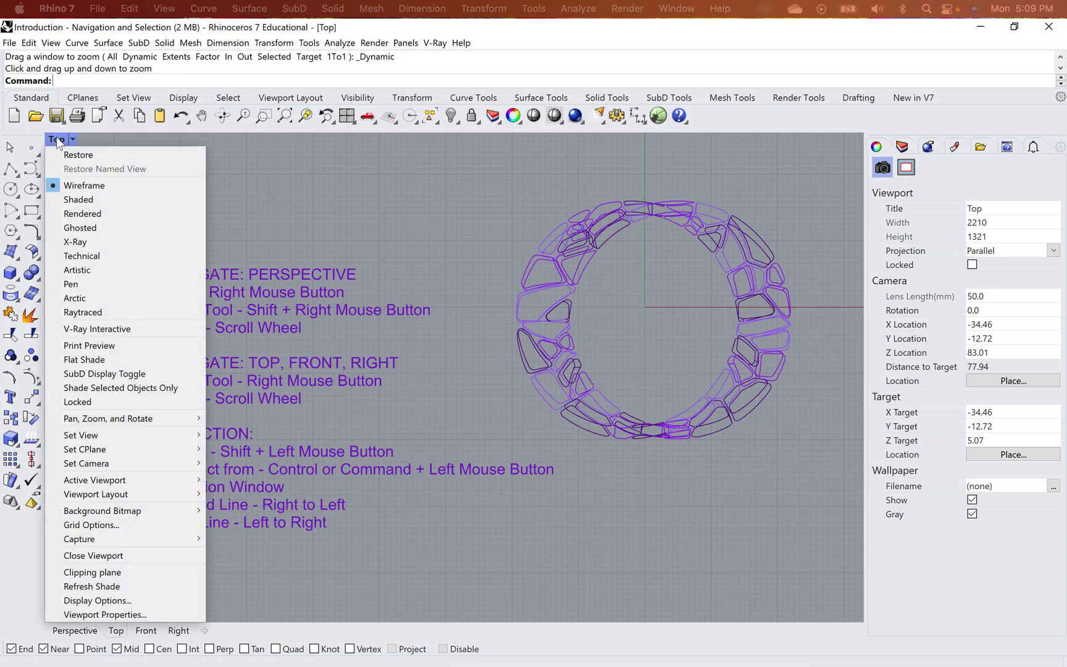
click(93, 200)
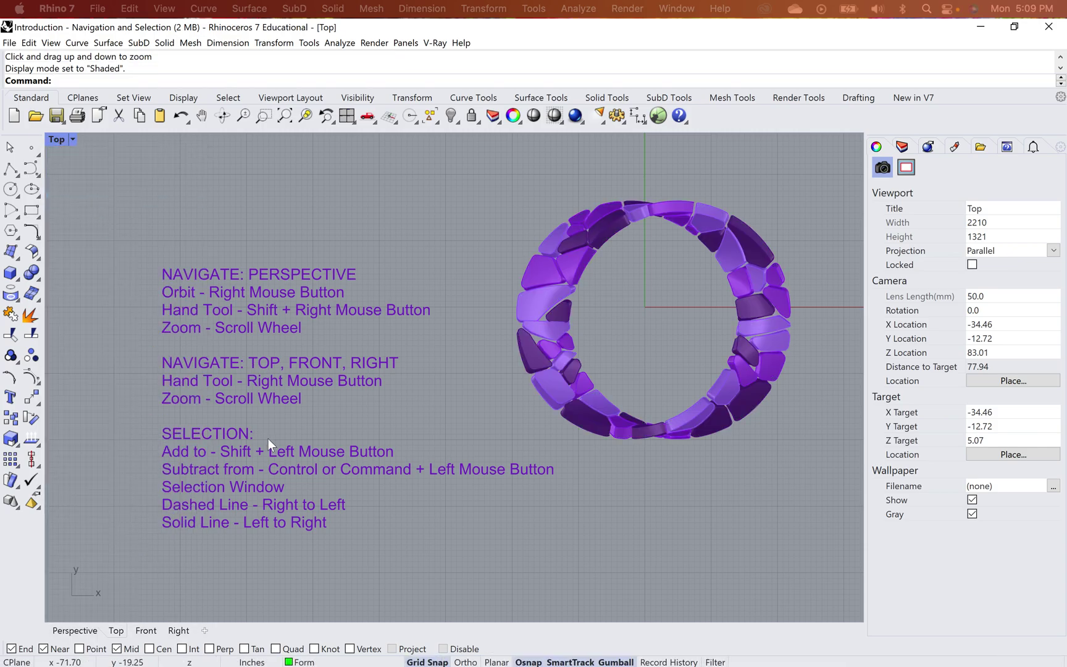
Zoom in and out on the navigation notes in the Top viewport
scroll(176, 375, down, 2)
scroll(178, 379, up, 6)
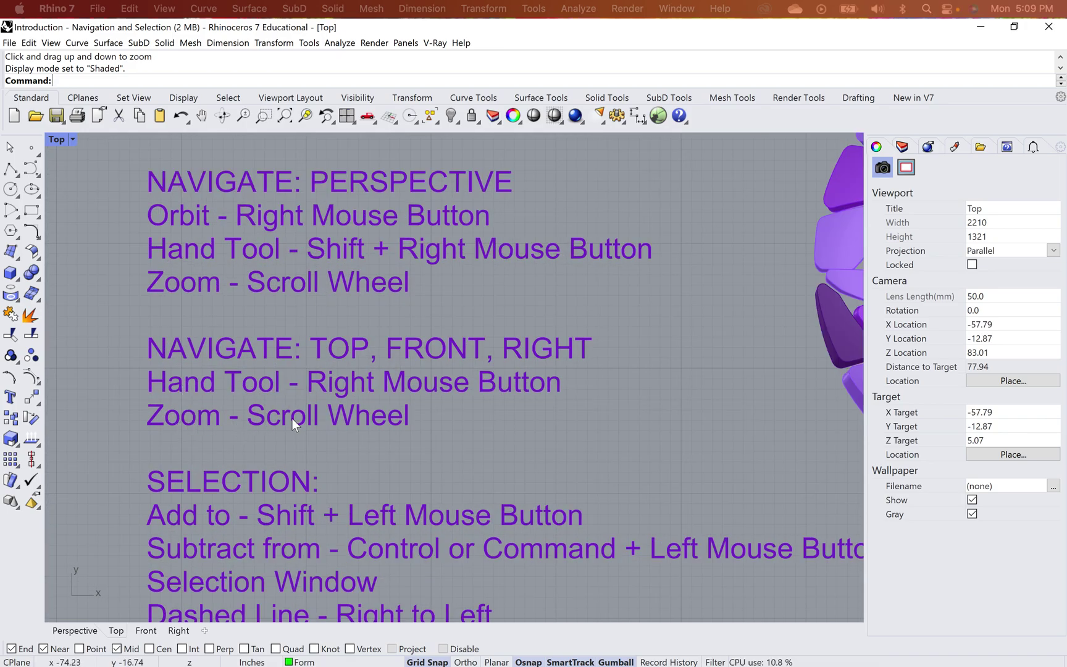
scroll(452, 431, down, 3)
scroll(454, 426, up, 6)
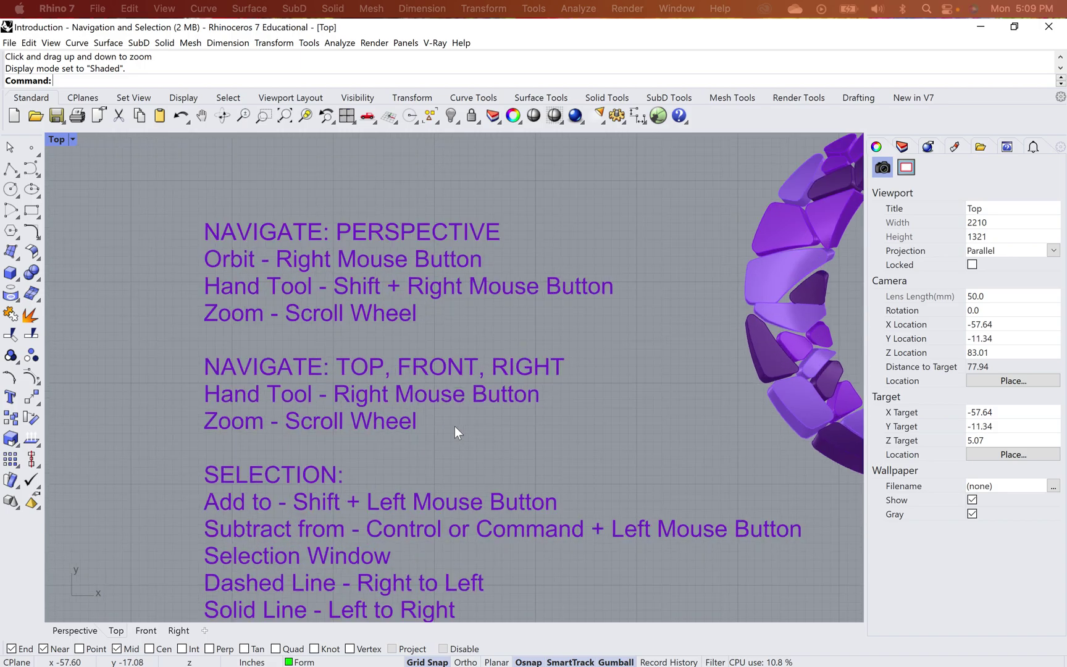
scroll(328, 409, down, 2)
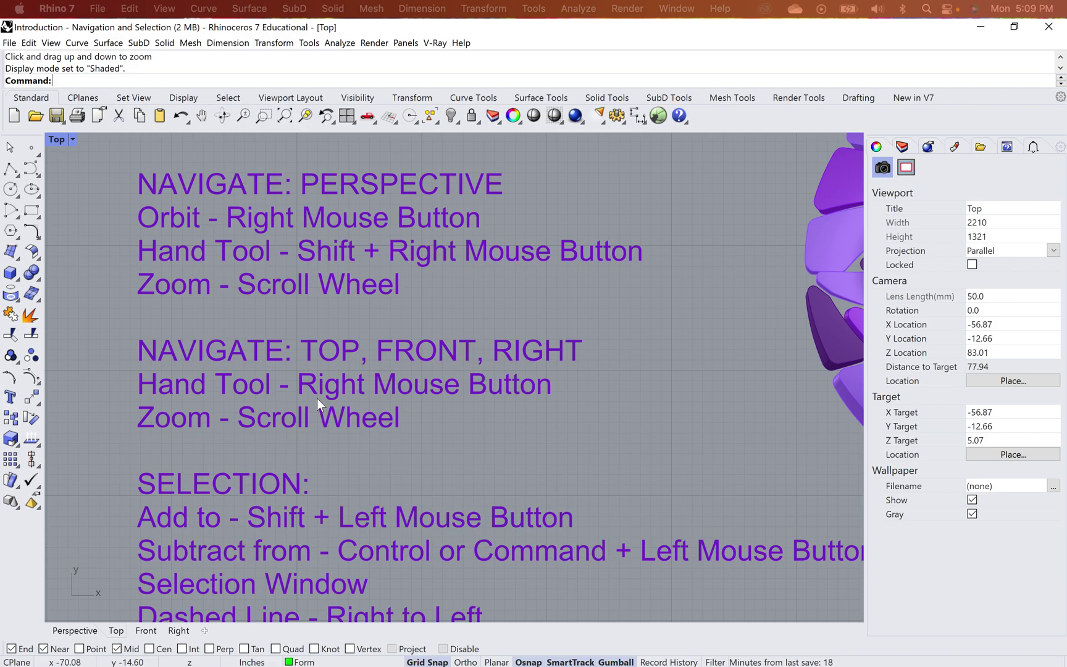
Pan and zoom the Top view until the whole ring and all the notes fit, and reapply its Shaded display mode
right_drag(592, 437, 579, 410)
right_drag(582, 366, 537, 397)
scroll(573, 391, down, 2)
scroll(574, 392, down, 2)
scroll(516, 458, up, 2)
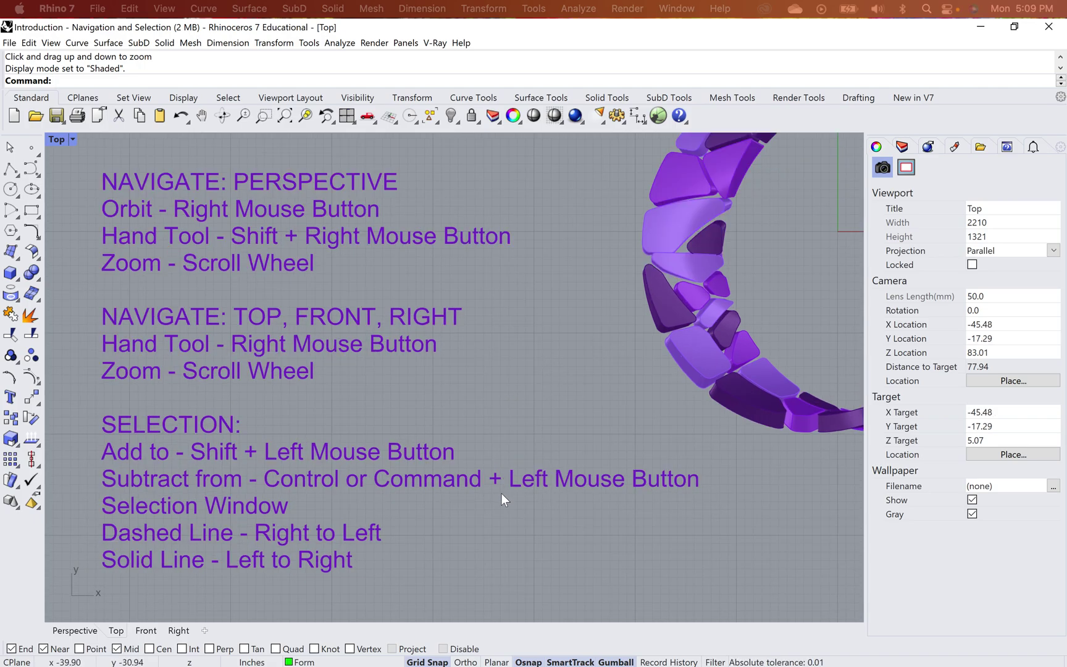
right_drag(492, 436, 771, 333)
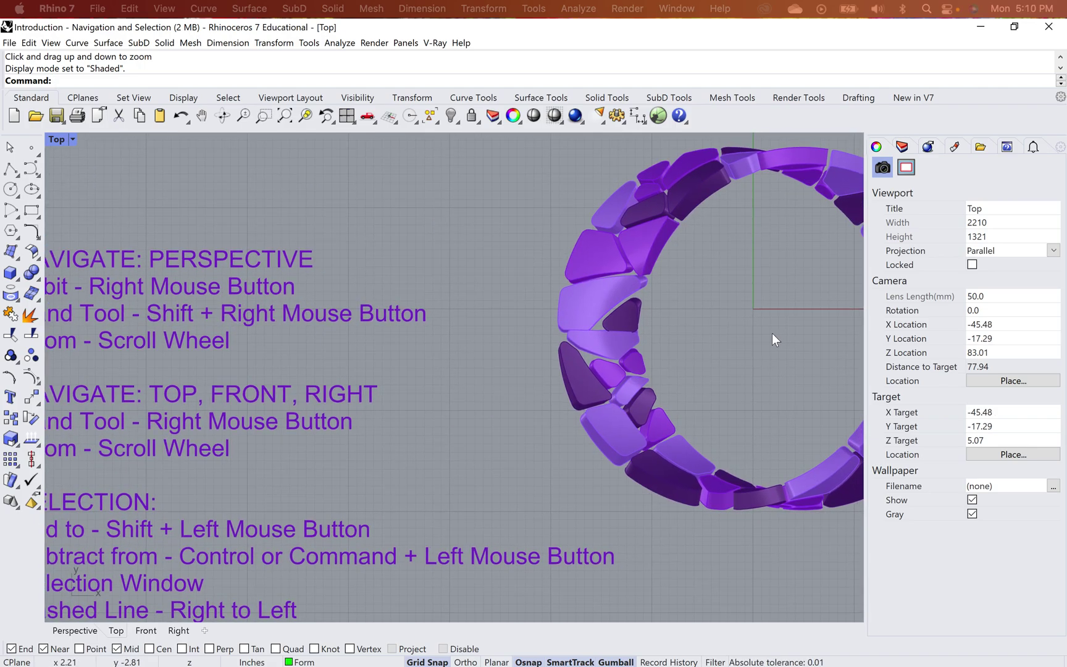
scroll(639, 362, down, 2)
scroll(511, 278, down, 1)
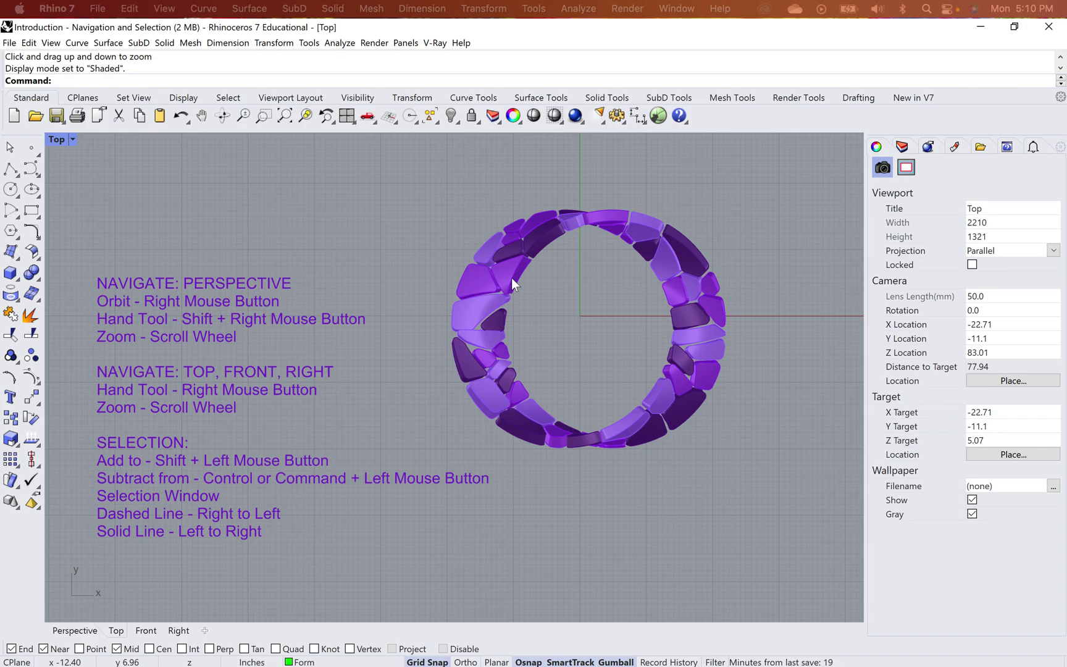
click(54, 138)
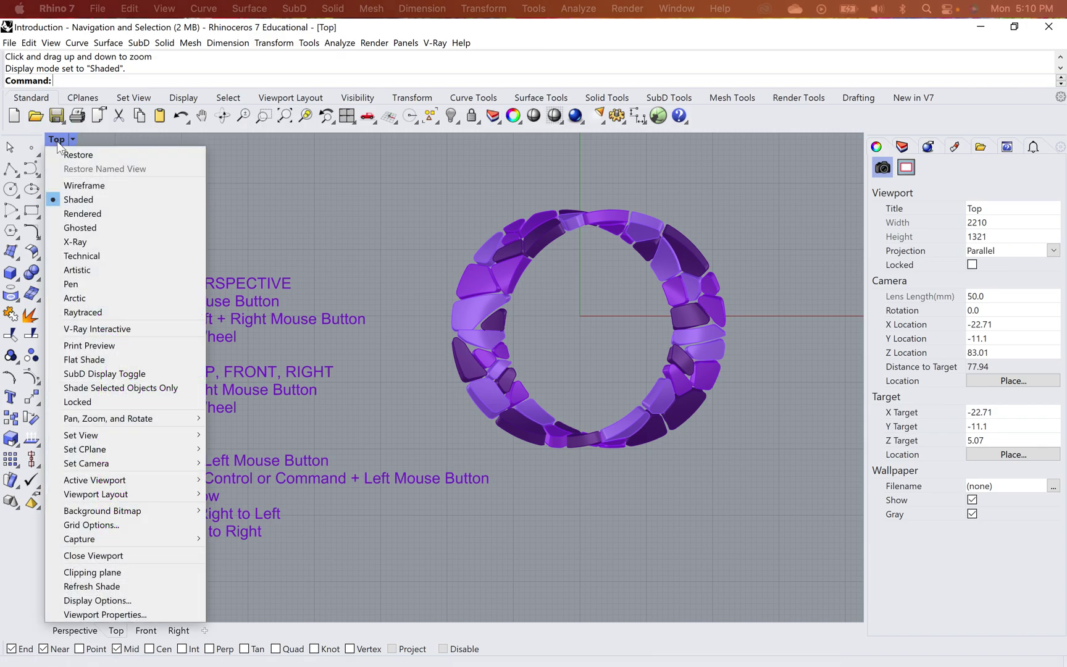
click(99, 206)
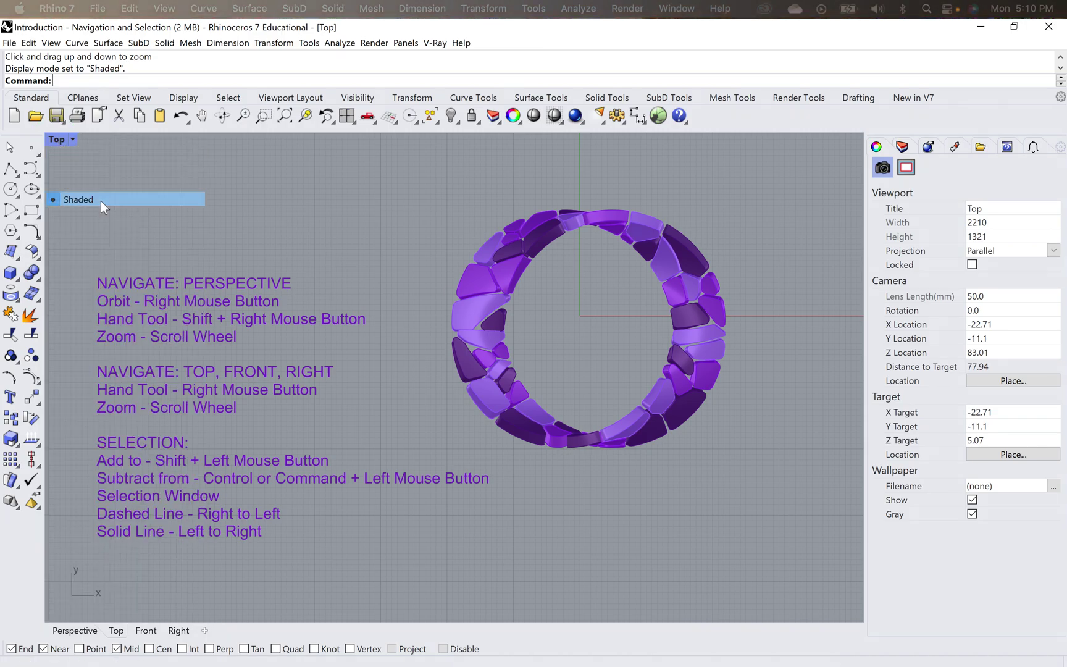
Select individual pads on the upper-left part of the ring one at a time, each replacing the previous selection, then clear the selection
scroll(514, 274, down, 3)
scroll(514, 274, up, 5)
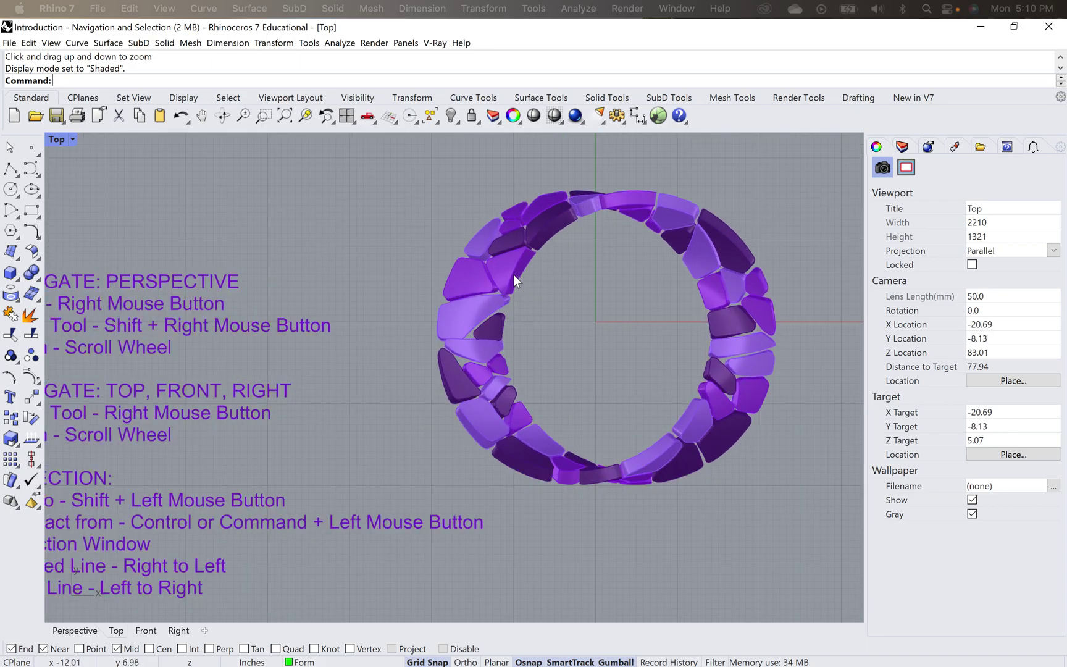
scroll(513, 274, up, 4)
click(511, 276)
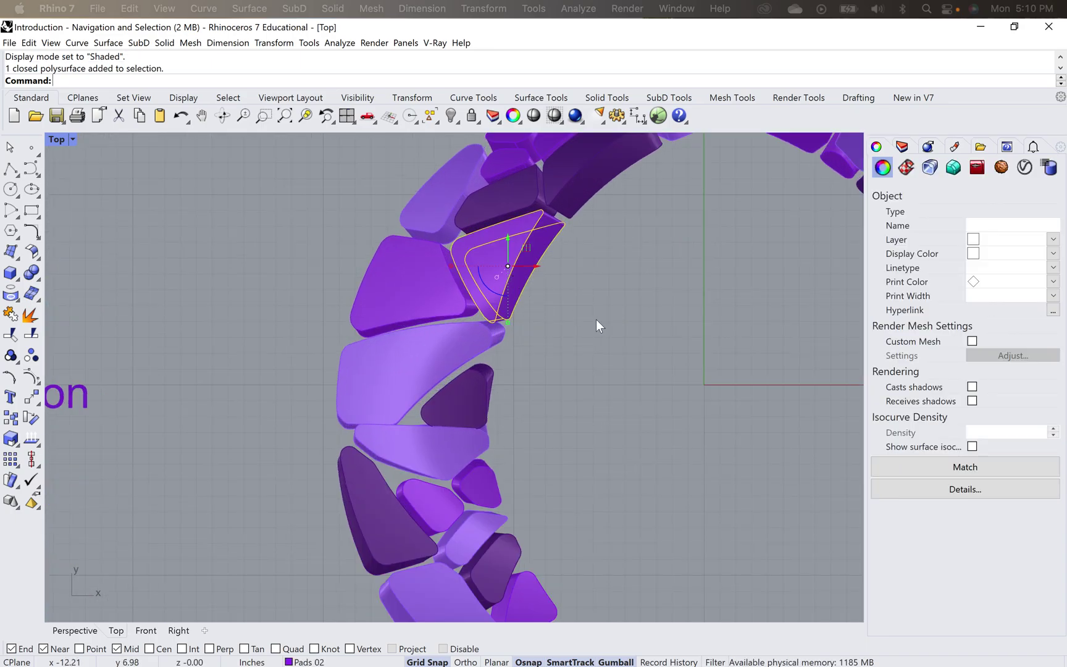
click(409, 306)
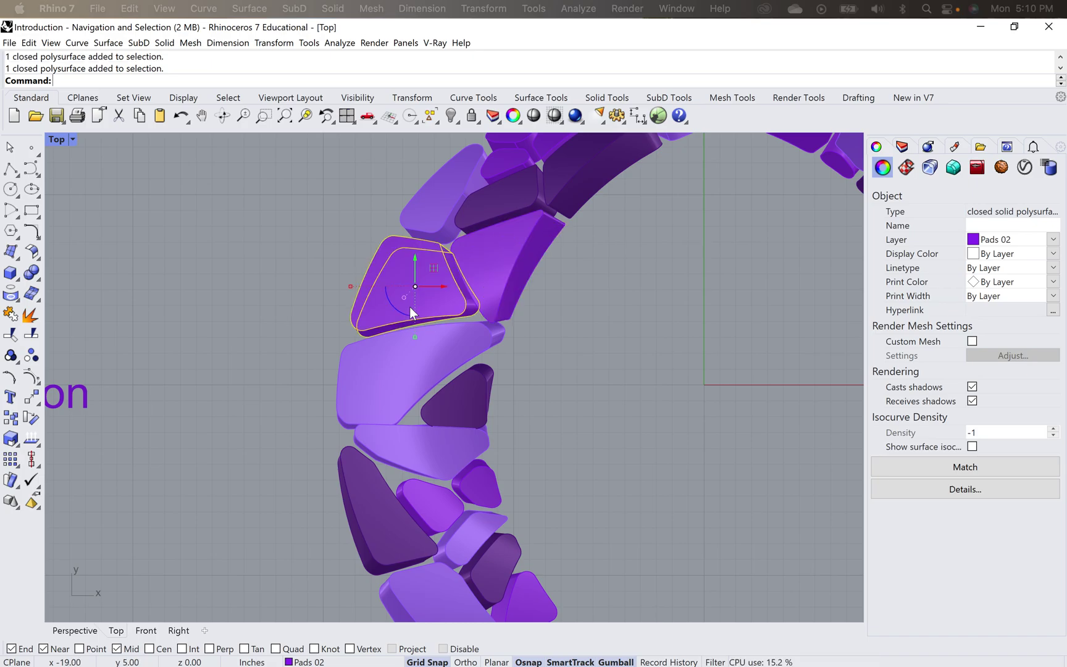
click(395, 376)
click(501, 277)
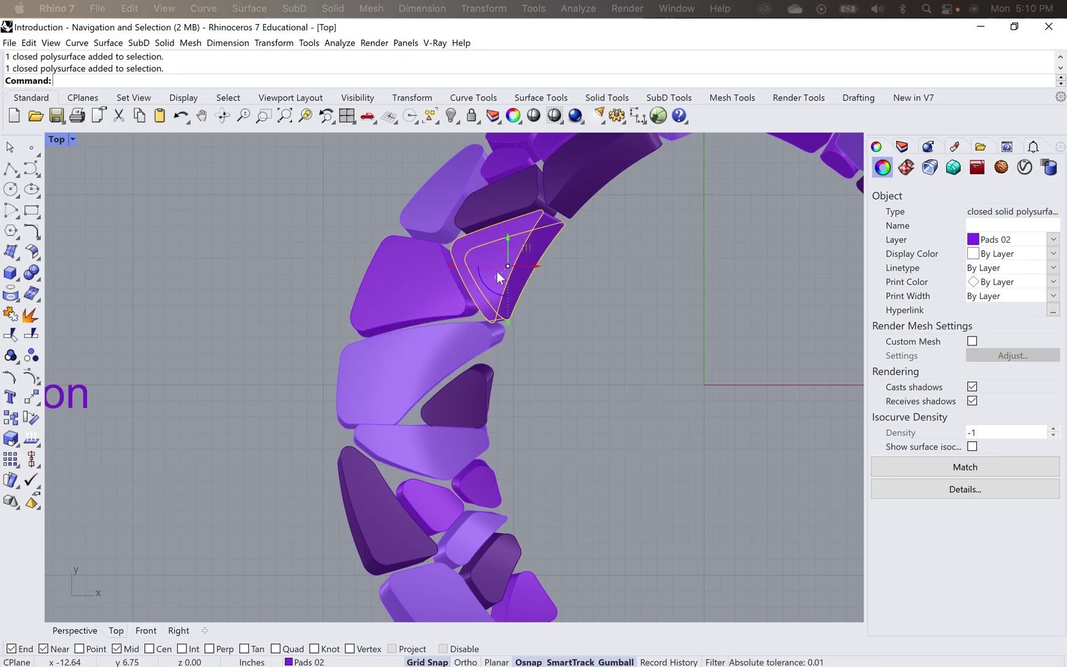
click(455, 187)
click(389, 266)
click(380, 361)
click(519, 253)
click(501, 197)
click(422, 199)
click(380, 303)
click(386, 389)
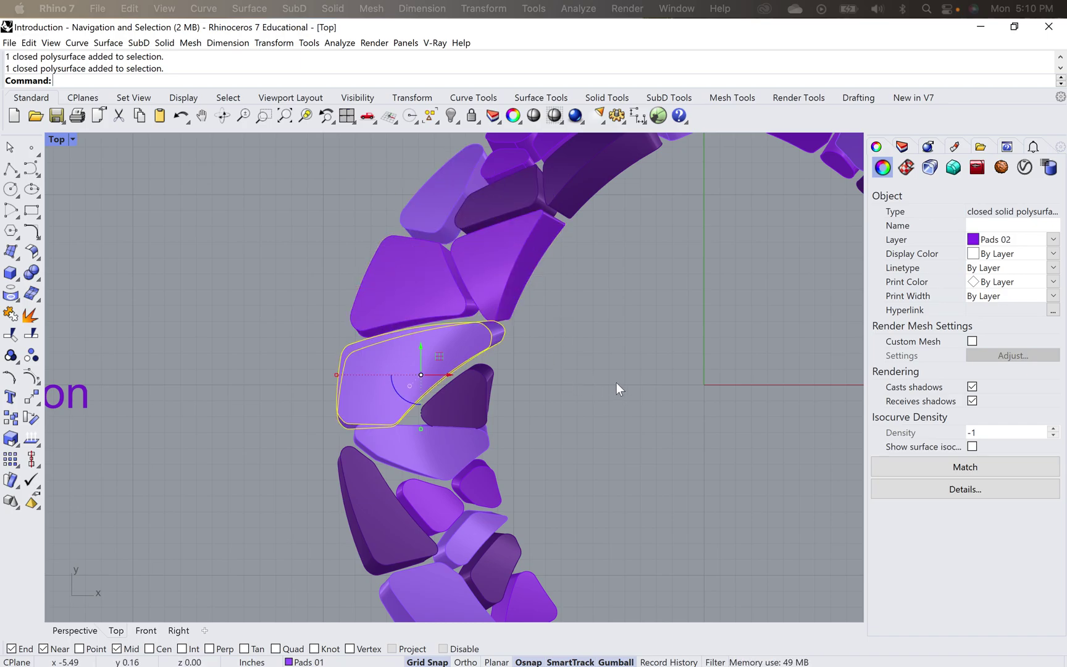
click(618, 383)
Select seven adjacent pads along the ring's upper-left arc by adding each one to the selection, then deselect them all
scroll(619, 389, down, 5)
right_drag(355, 472, 514, 350)
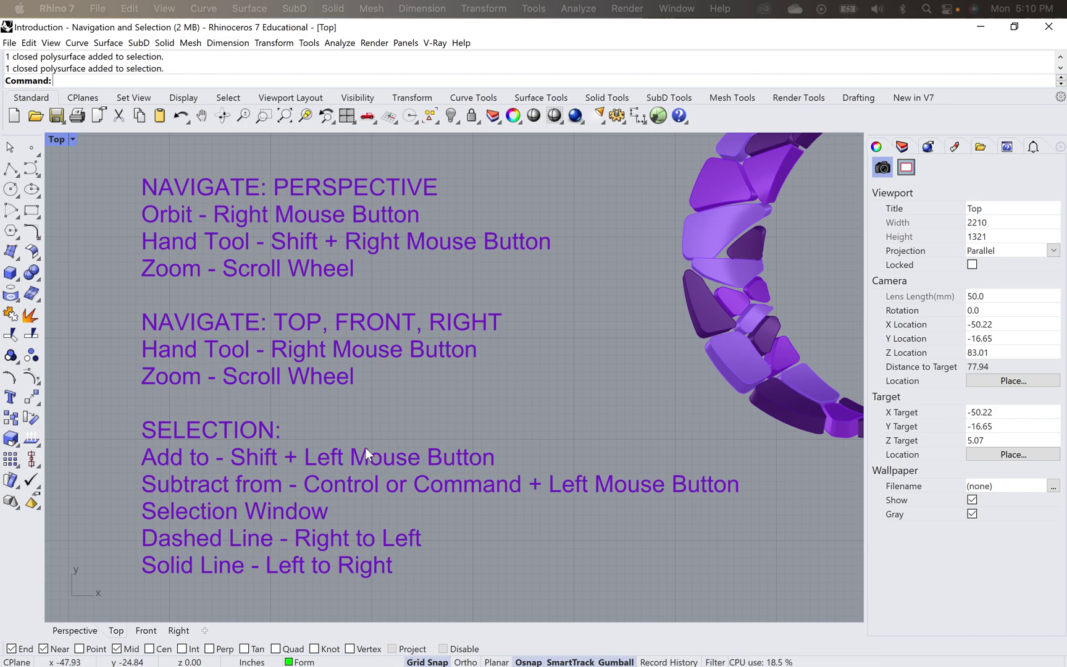
mouse_move(564, 336)
right_down()
mouse_move(357, 447)
mouse_move(563, 320)
right_up()
scroll(562, 322, down, 3)
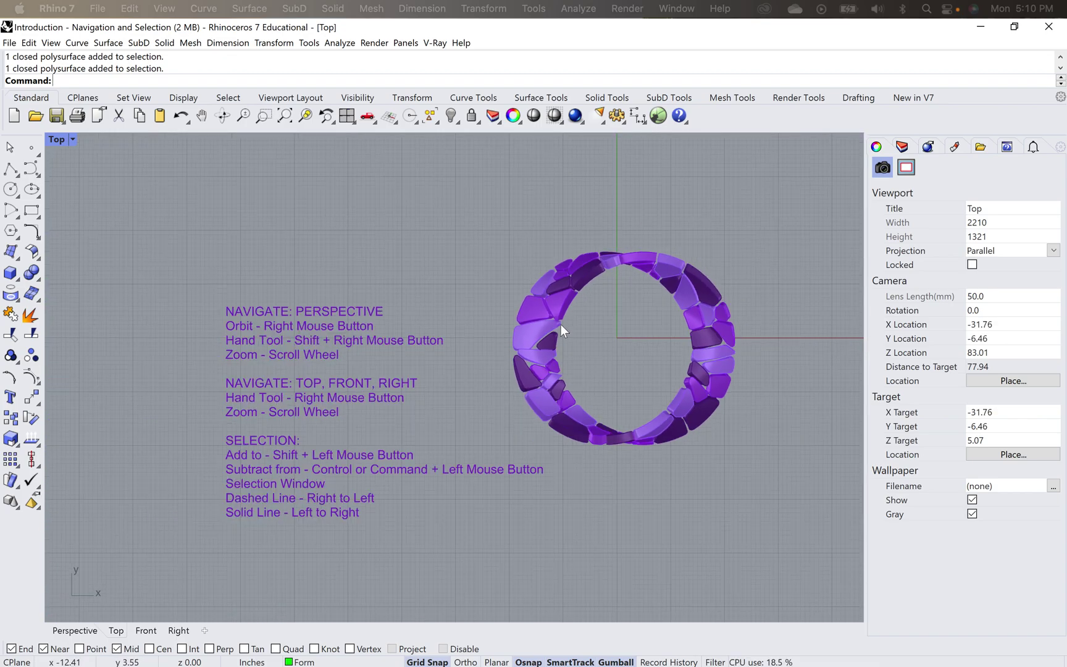
scroll(562, 325, up, 2)
click(485, 340)
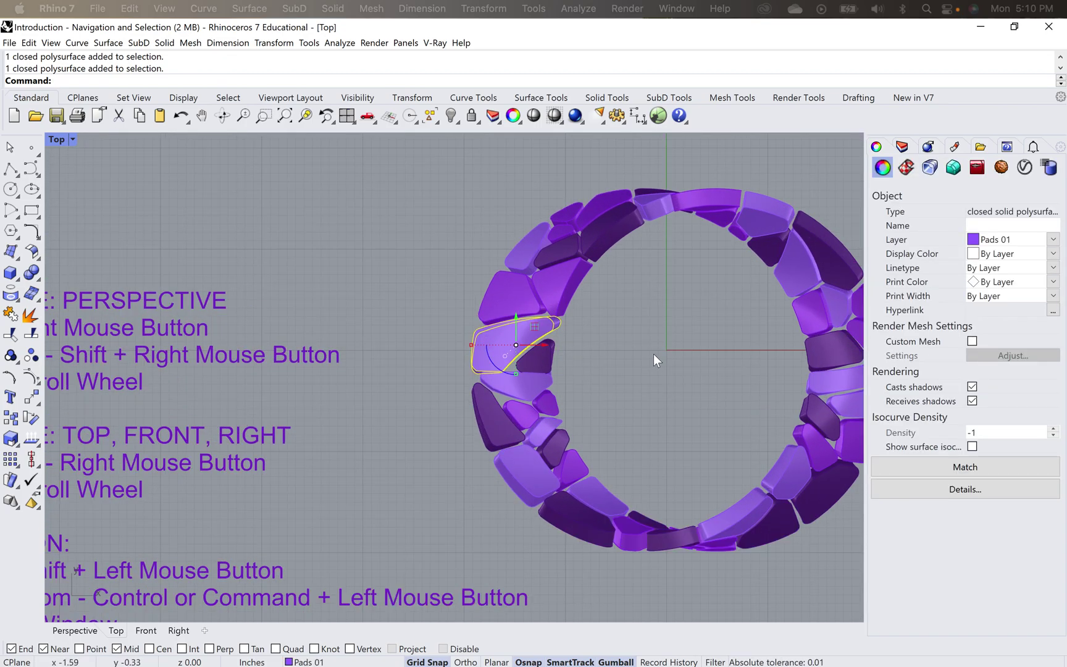
shift+click(498, 303)
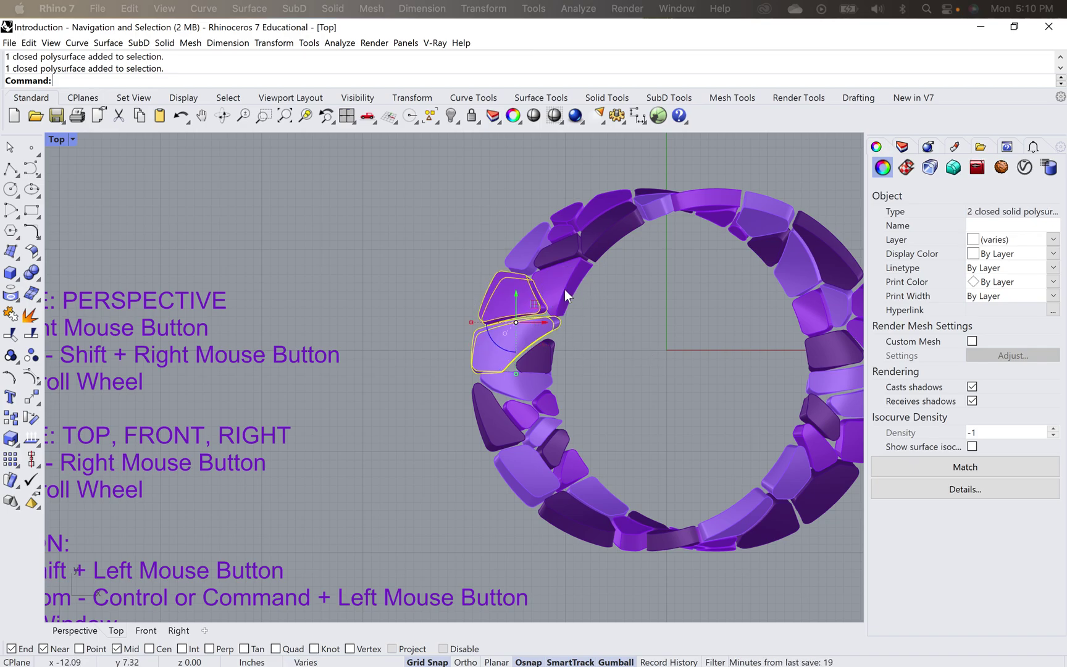
shift+click(518, 247)
shift+click(553, 252)
shift+click(597, 209)
shift+click(597, 204)
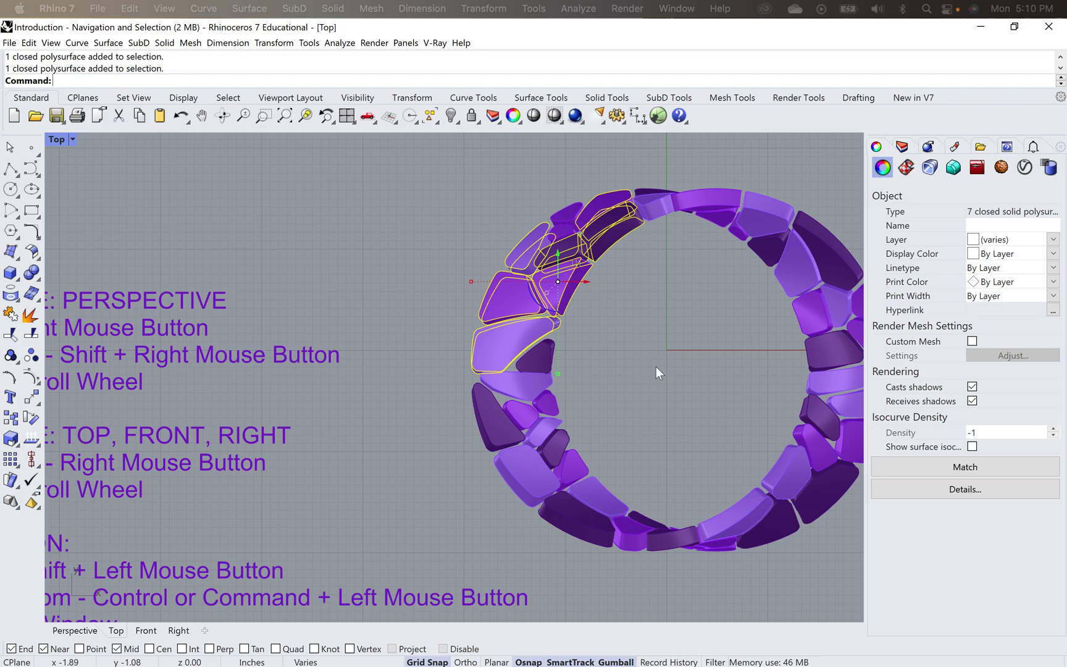
click(662, 384)
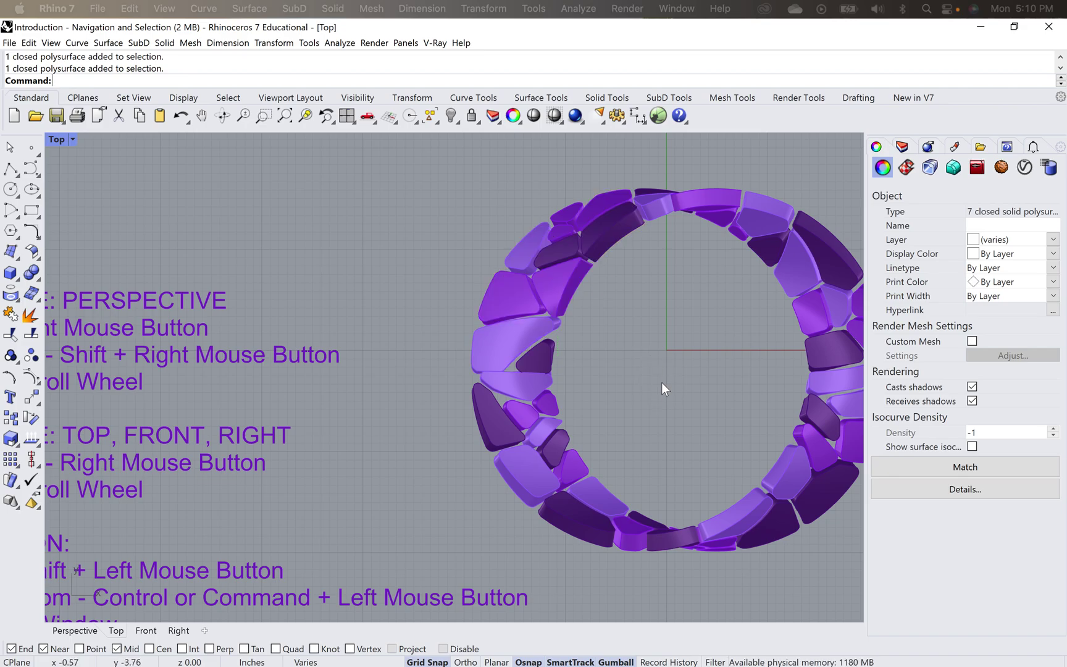
Build up a selection of six neighbouring pads on the upper-left part of the ring, starting from the large light purple pad
right_drag(331, 455, 417, 429)
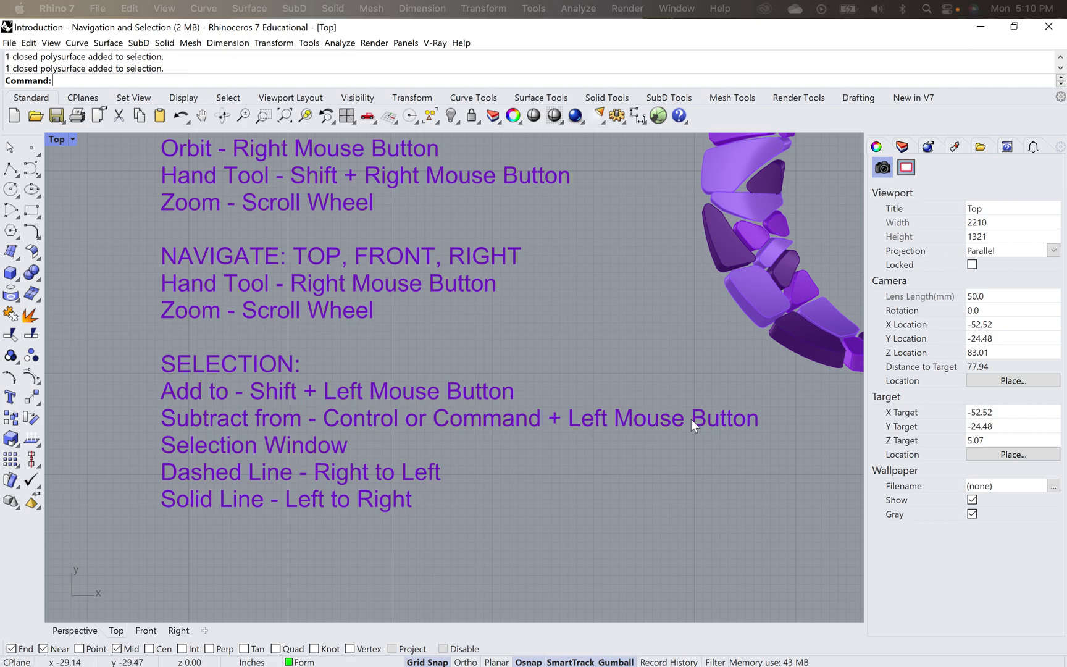
right_drag(652, 330, 623, 353)
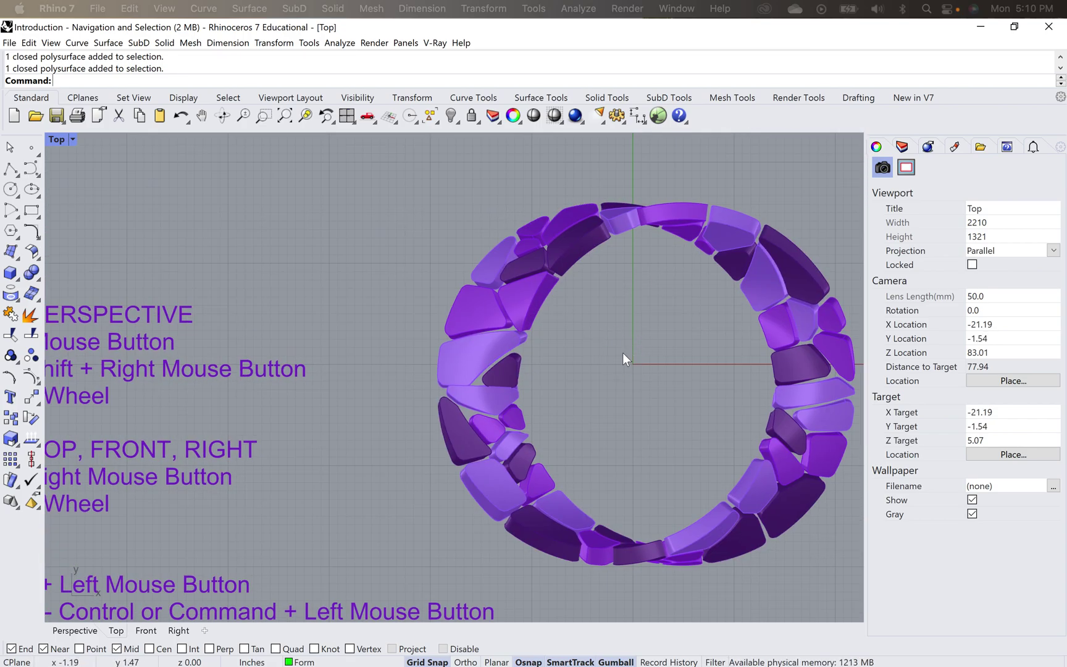
click(469, 334)
shift+click(467, 320)
shift+click(527, 312)
shift+click(508, 267)
shift+click(492, 258)
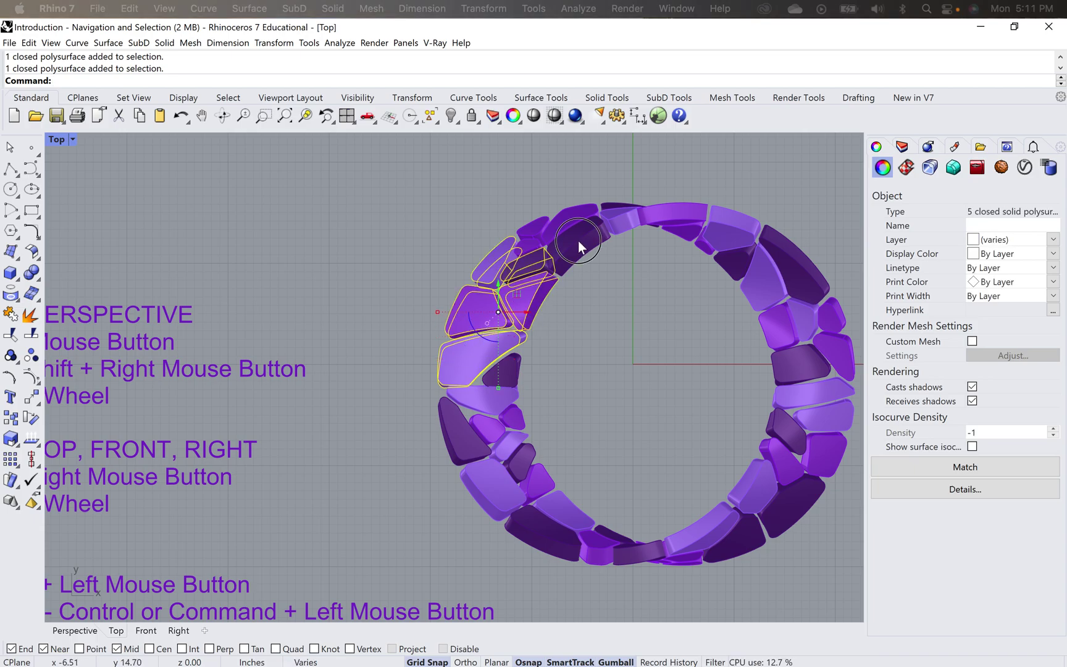
shift+click(577, 238)
Remove four pads from the selection one at a time, leaving the two dark Pads 03 pieces, then clear the selection
right_drag(616, 407, 637, 360)
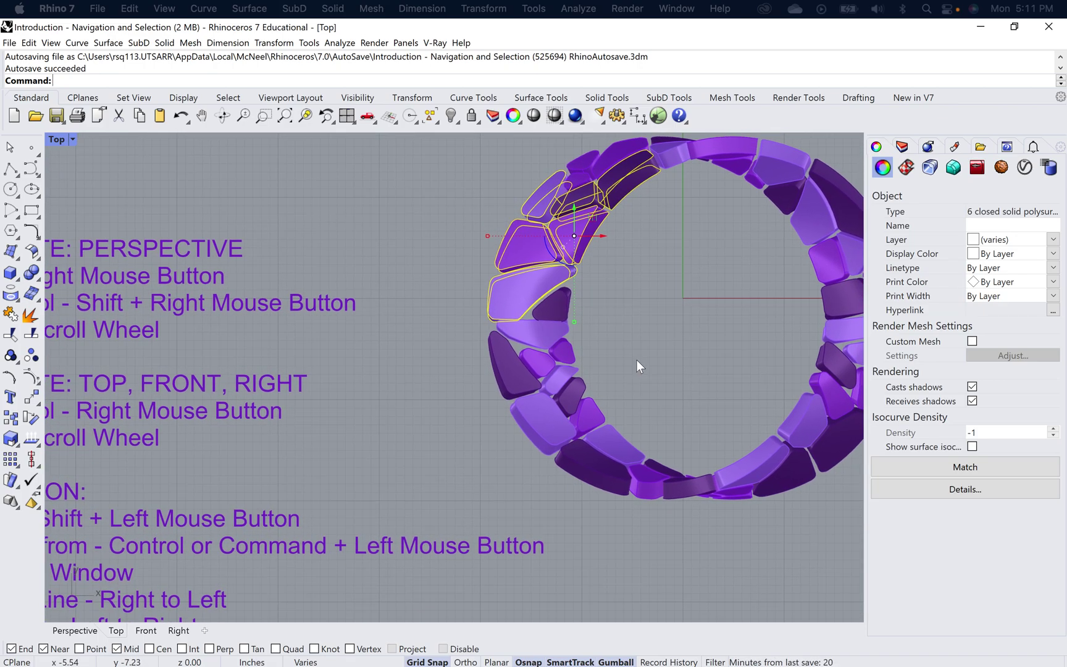
ctrl+click(507, 296)
ctrl+click(511, 251)
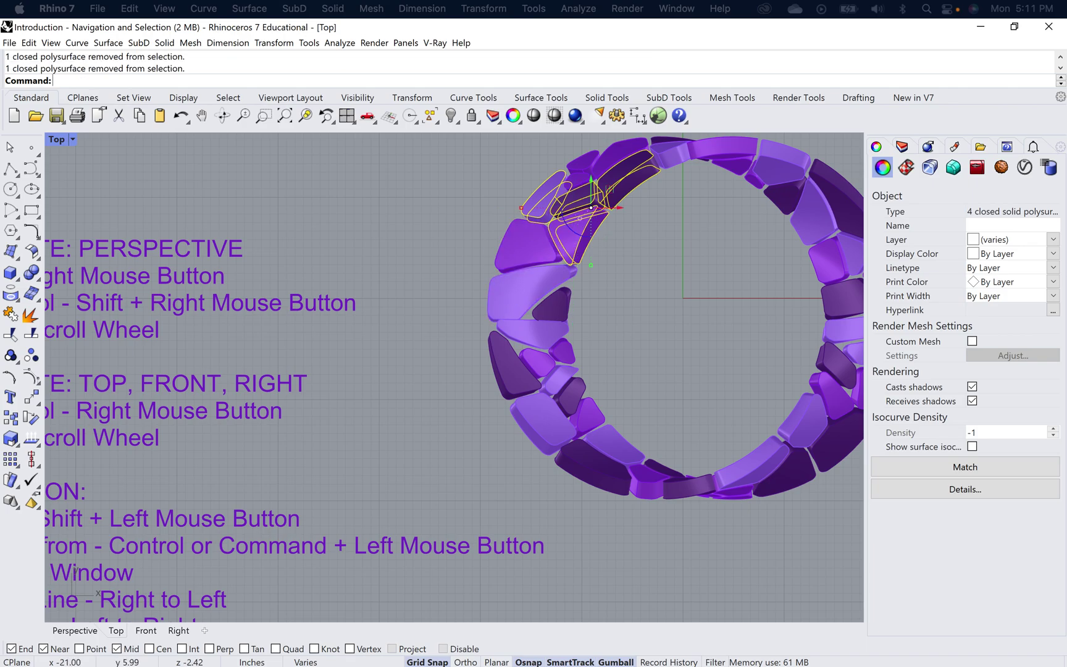
ctrl+click(543, 208)
ctrl+click(562, 236)
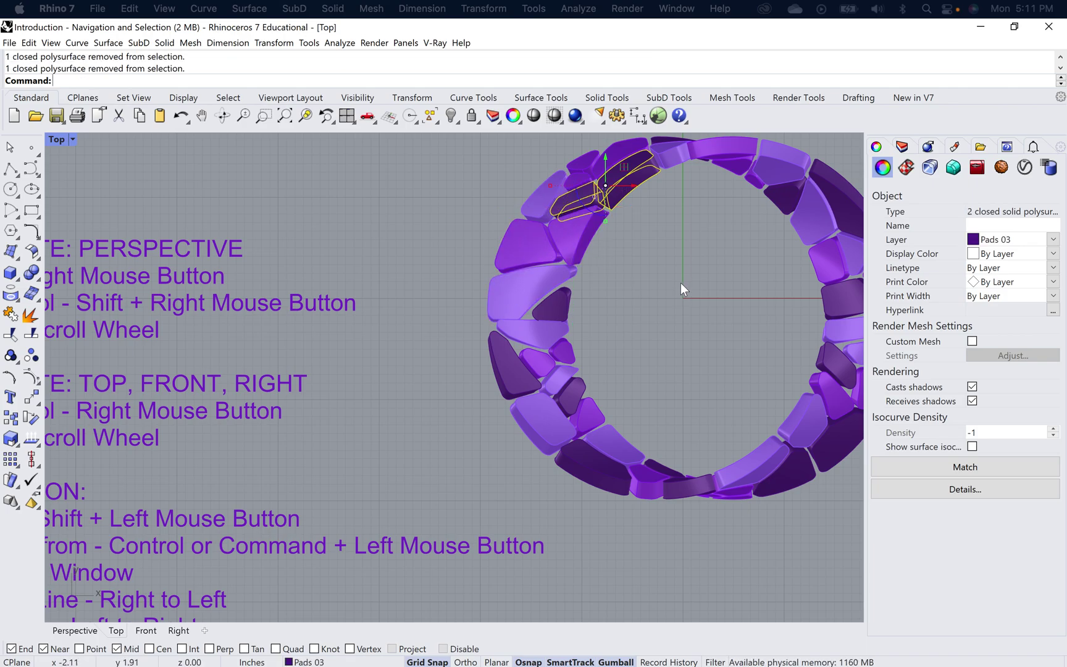
click(700, 293)
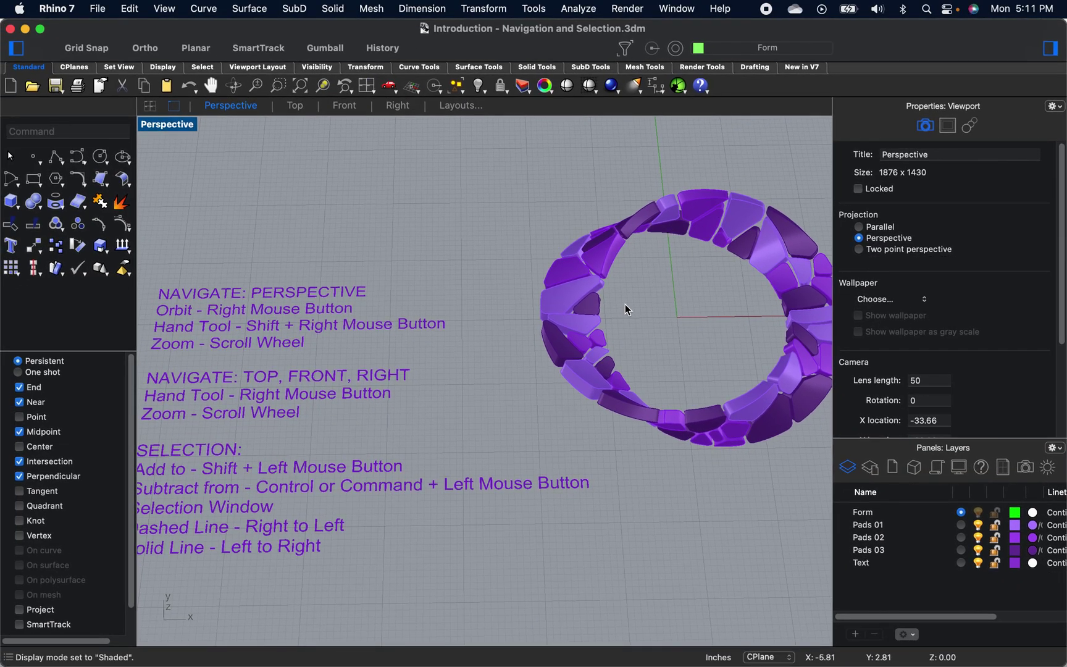
Switch to Rhino 7 for Mac and add several adjacent pads on the left side of the ring to one selection in Perspective
scroll(623, 309, up, 5)
shift+right_drag(642, 305, 552, 348)
scroll(553, 370, up, 3)
click(442, 341)
shift+click(432, 324)
shift+click(522, 307)
shift+click(473, 237)
shift+click(503, 238)
shift+click(616, 227)
Subtract the selected ring pads from the selection one by one in Rhino 7 for Mac
super+click(592, 200)
super+click(421, 326)
super+click(410, 401)
super+click(540, 314)
super+click(508, 245)
super+click(460, 226)
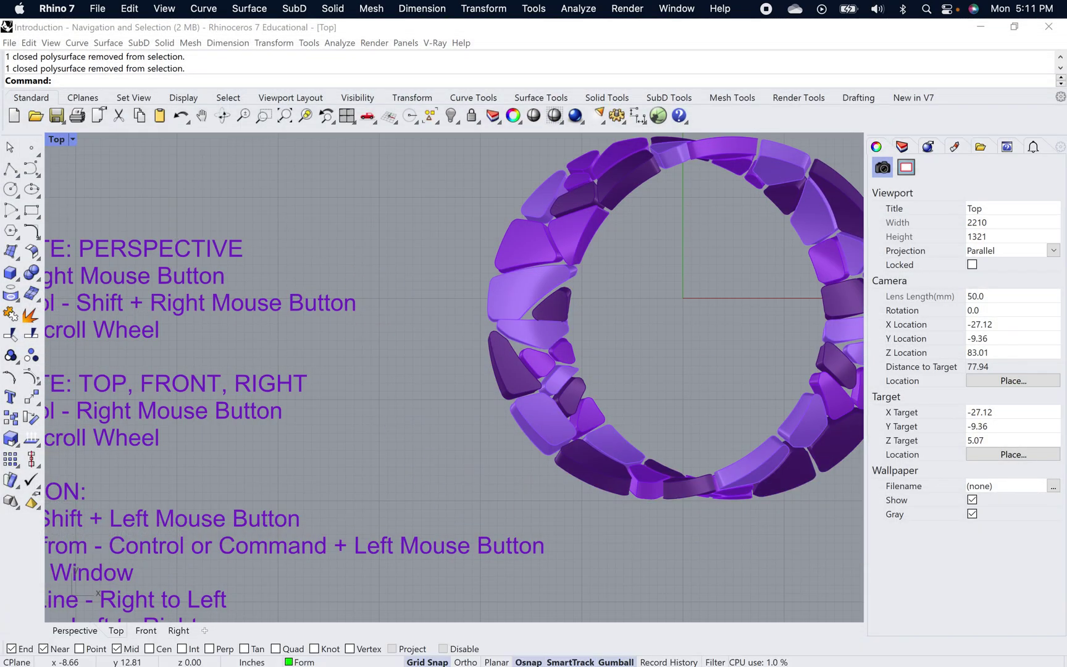
Select the three pads on the ring's left inner side with a crossing selection window in Top view, then clear the selection
right_drag(399, 405, 465, 353)
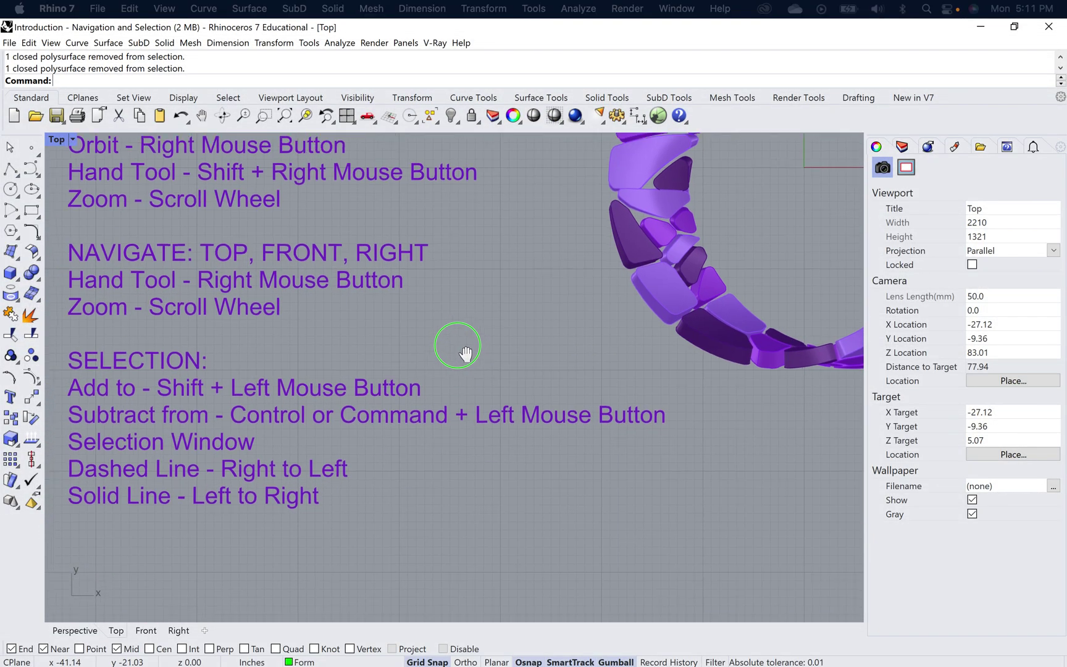
right_drag(412, 479, 452, 476)
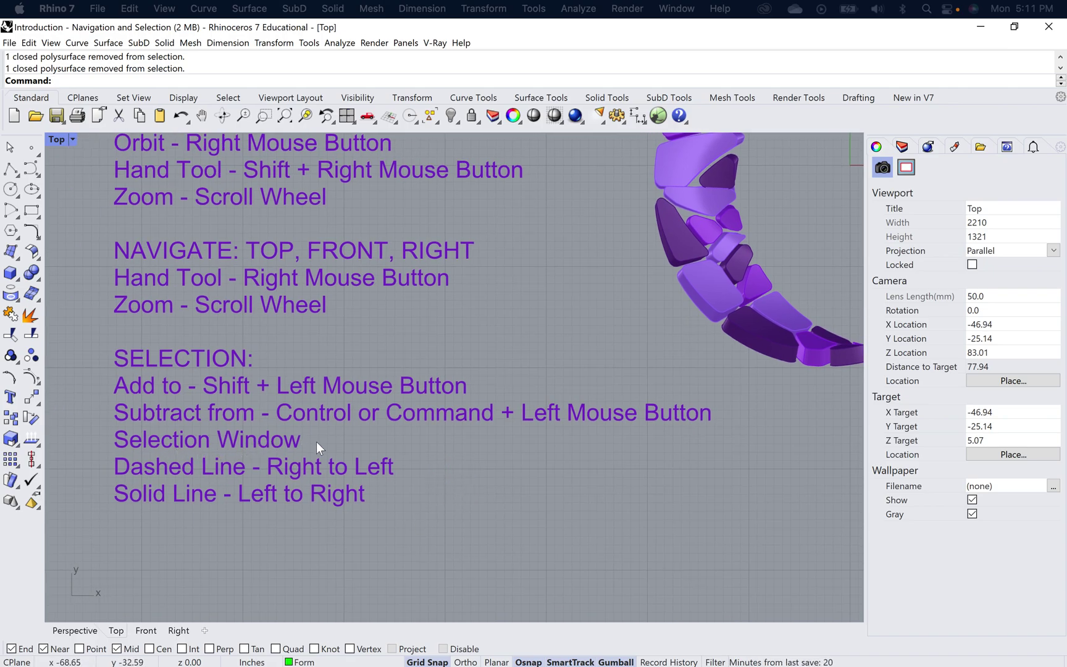
right_drag(735, 270, 489, 329)
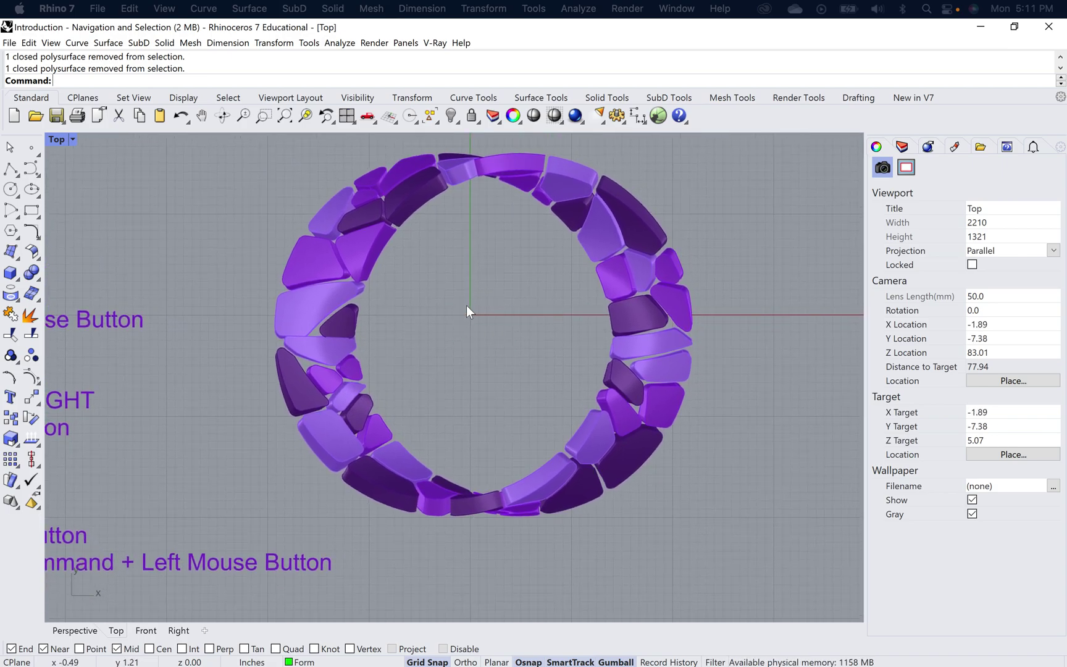
right_drag(469, 324, 472, 331)
drag(470, 328, 388, 296)
drag(494, 369, 343, 246)
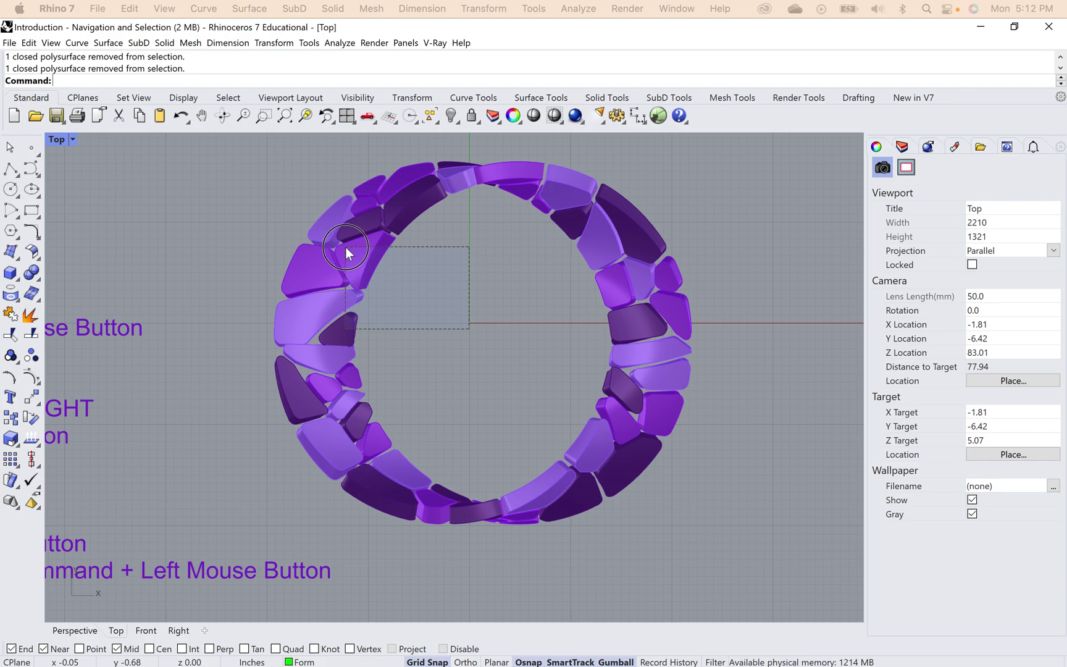
drag(350, 247, 351, 248)
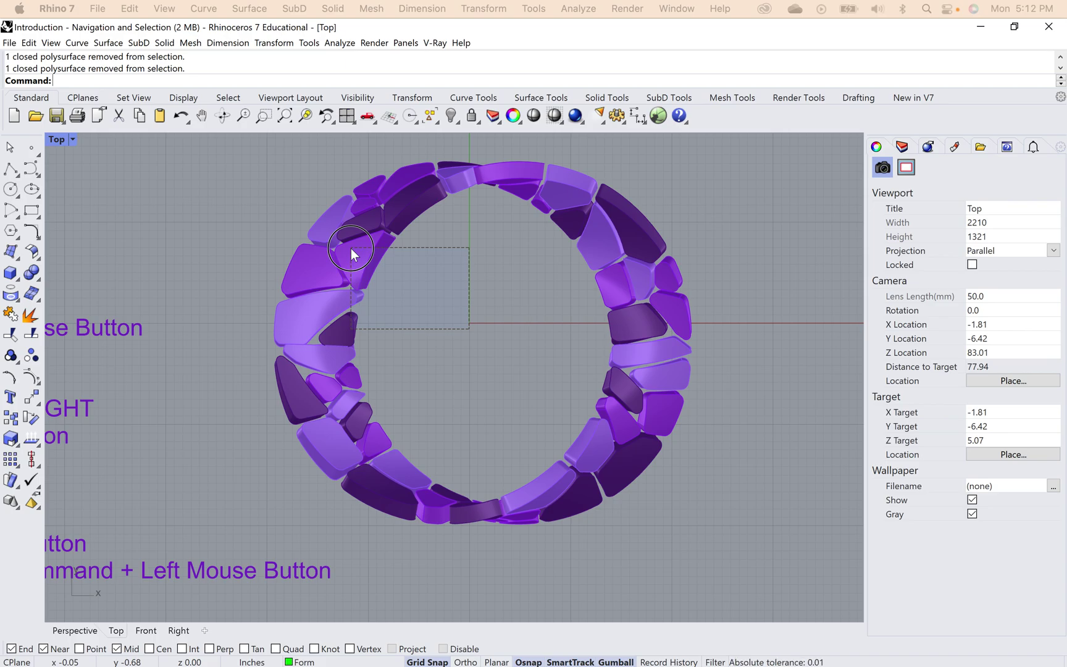
drag(351, 248, 351, 248)
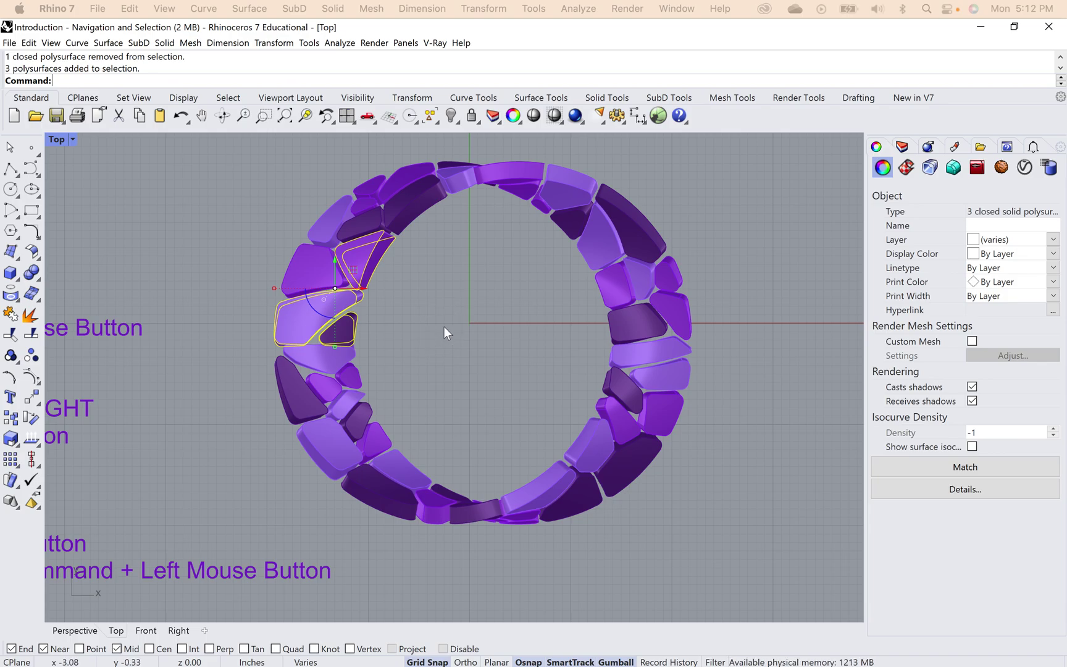
click(447, 312)
Select only the dark Pads 03 piece on the ring's right side with an enclosing solid-line selection window, then clear the selection
drag(442, 297, 623, 388)
drag(503, 292, 619, 381)
drag(627, 383, 627, 384)
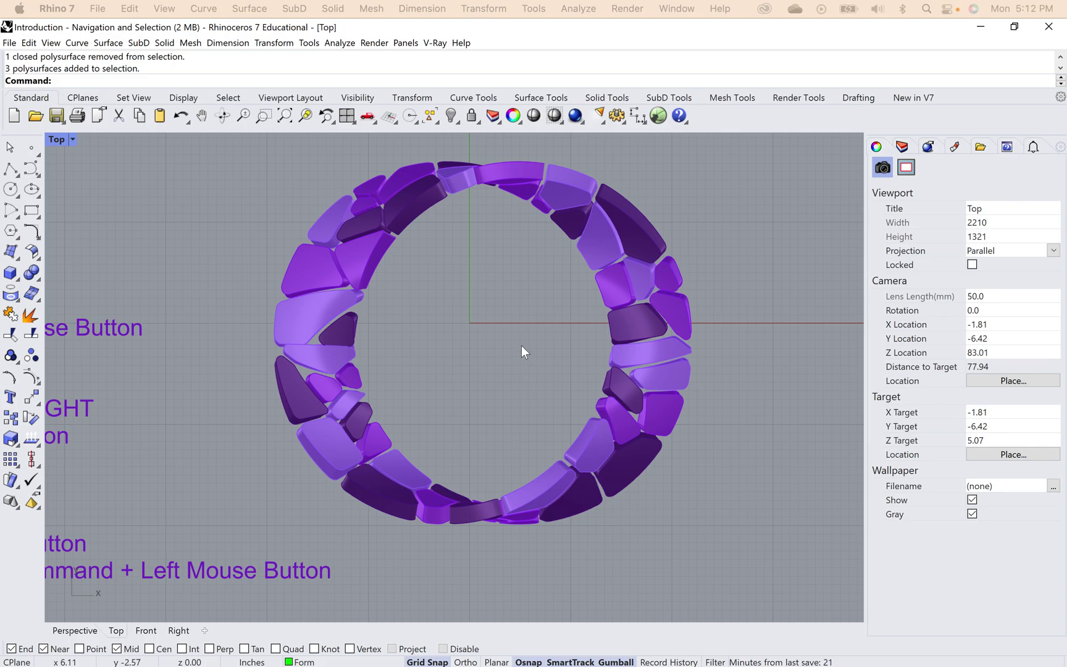
drag(511, 276, 672, 358)
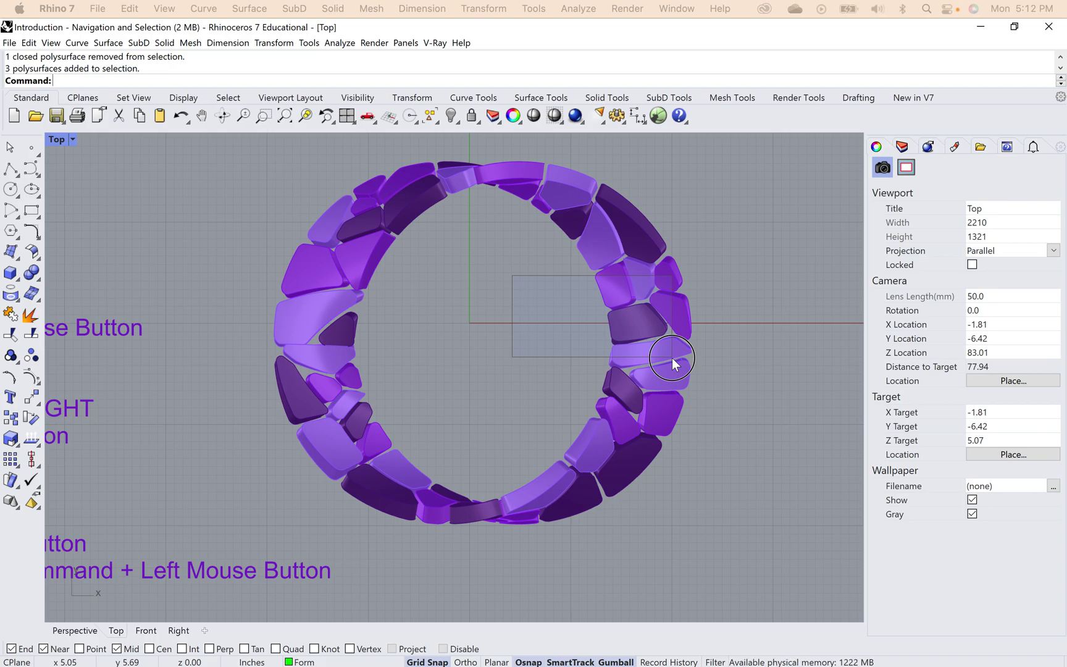
drag(671, 357, 673, 358)
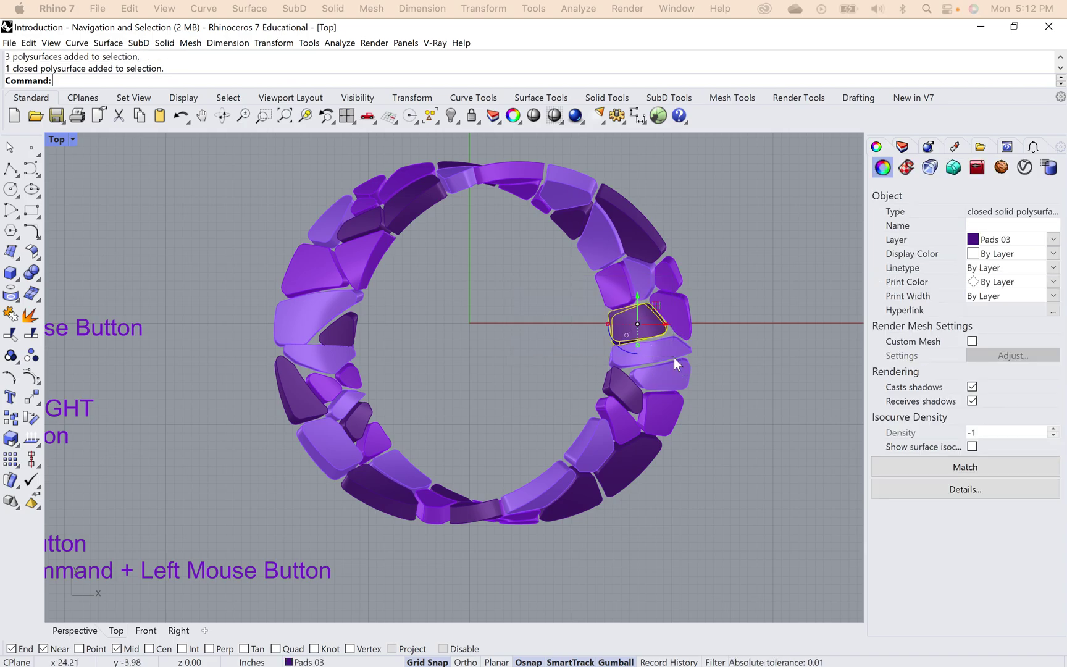
click(500, 350)
Alternate twice between a crossing selection of the left-side pads and an enclosing selection of the right-side dark pad, then clear the selection
drag(496, 363, 303, 264)
drag(446, 290, 678, 376)
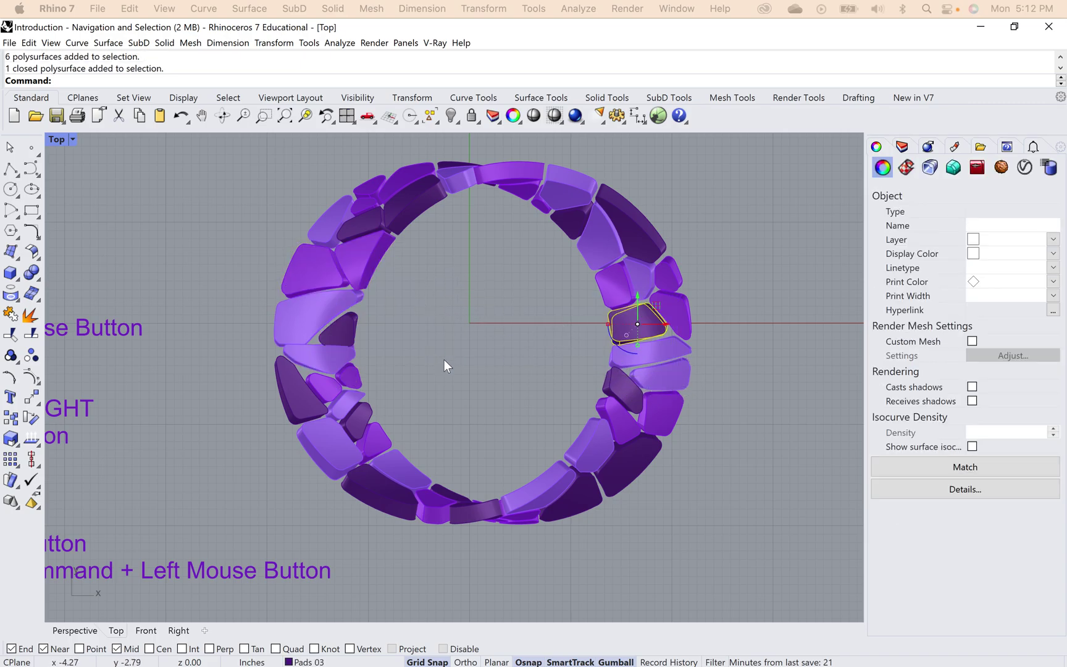
click(470, 375)
drag(474, 374, 334, 278)
click(479, 290)
drag(479, 290, 681, 361)
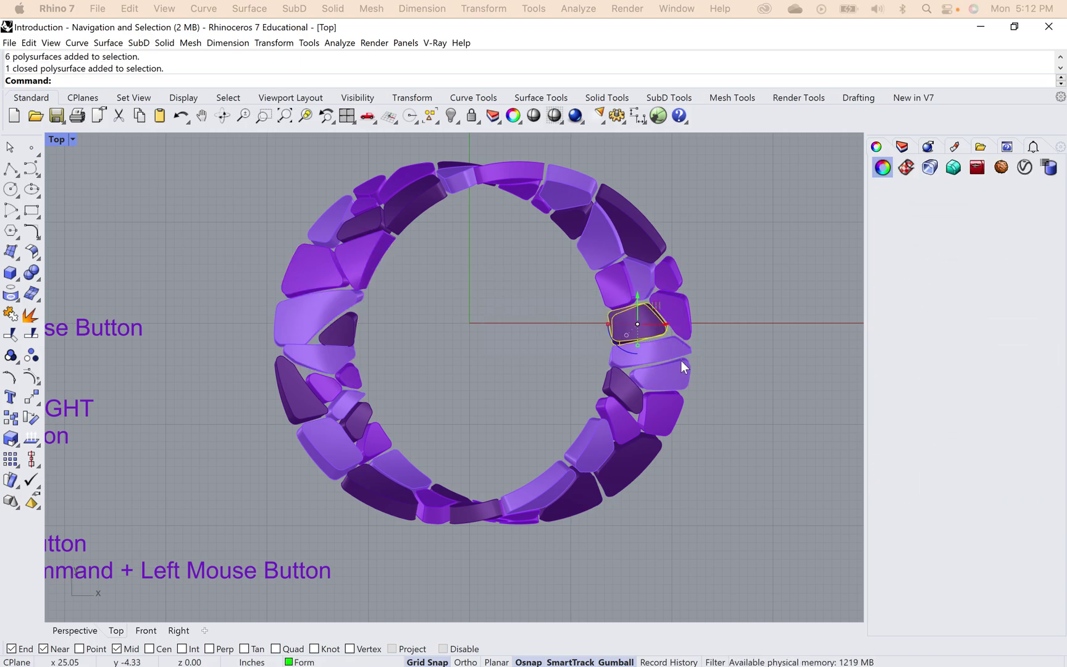
click(482, 390)
scroll(491, 392, down, 5)
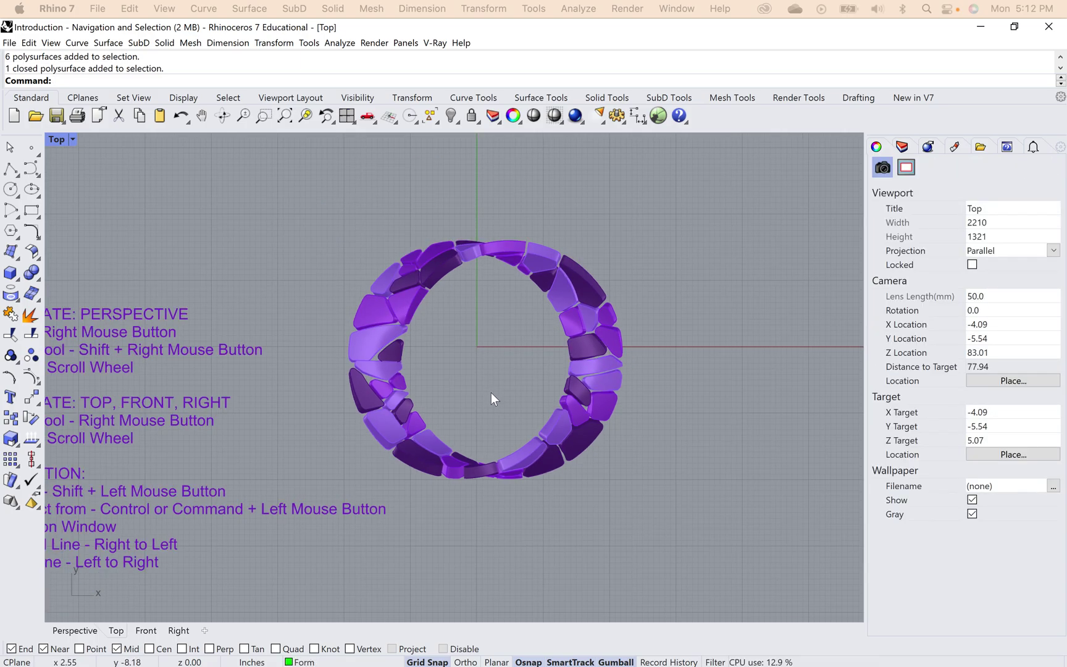
scroll(324, 384, up, 2)
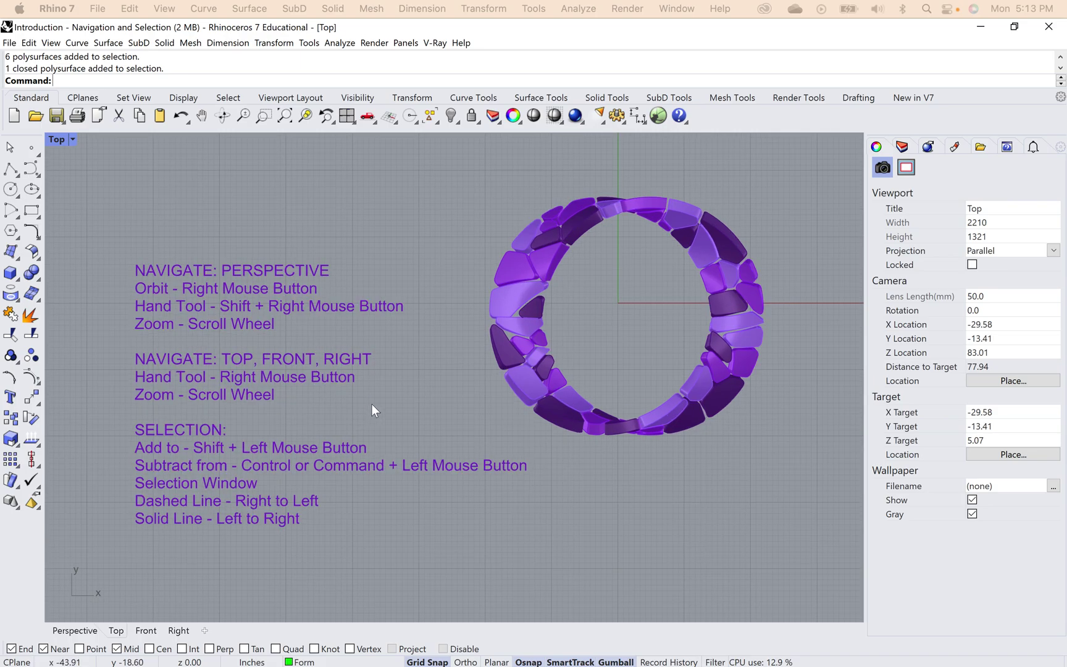